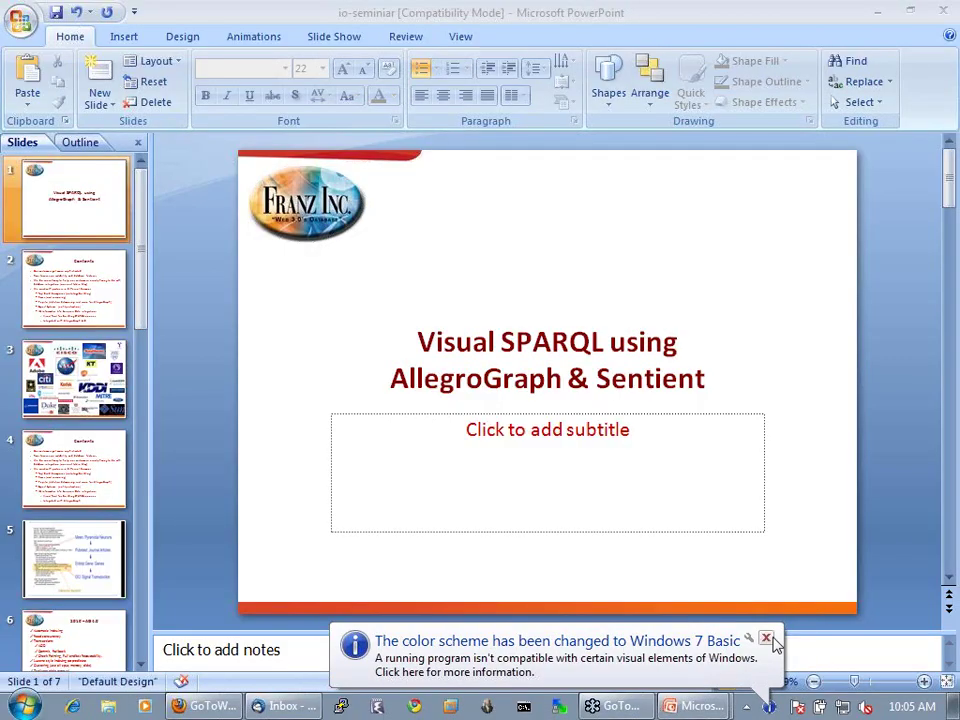
Step: Dismiss the notification about the changed color scheme
click(767, 639)
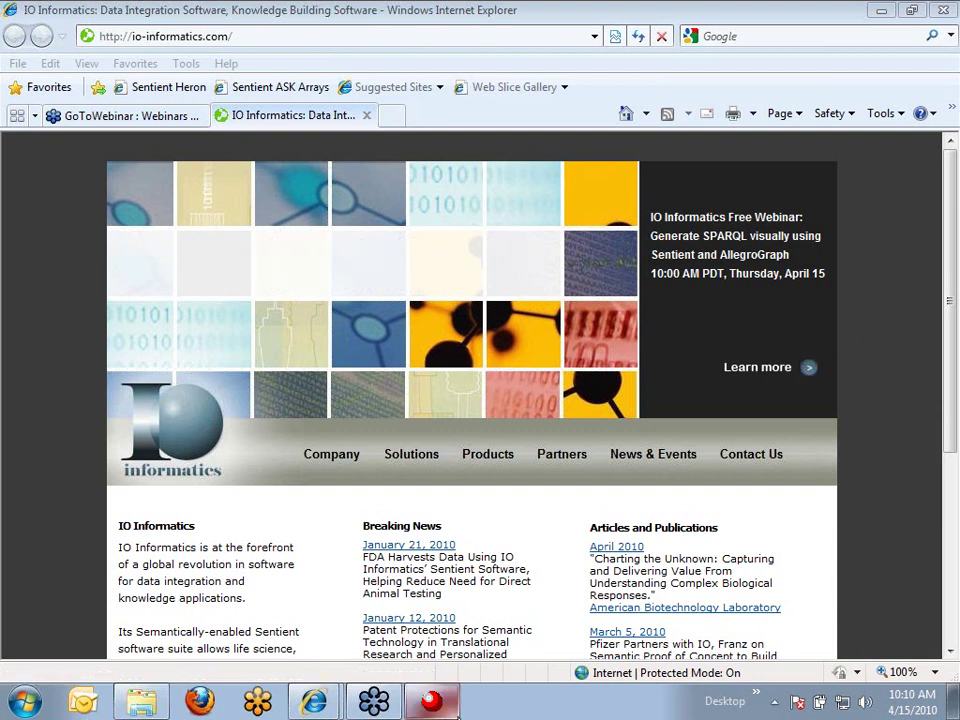
Step: Switch to Sentient Knowledge Explorer and show the relation labels on the wine graph
mouse_move(438, 705)
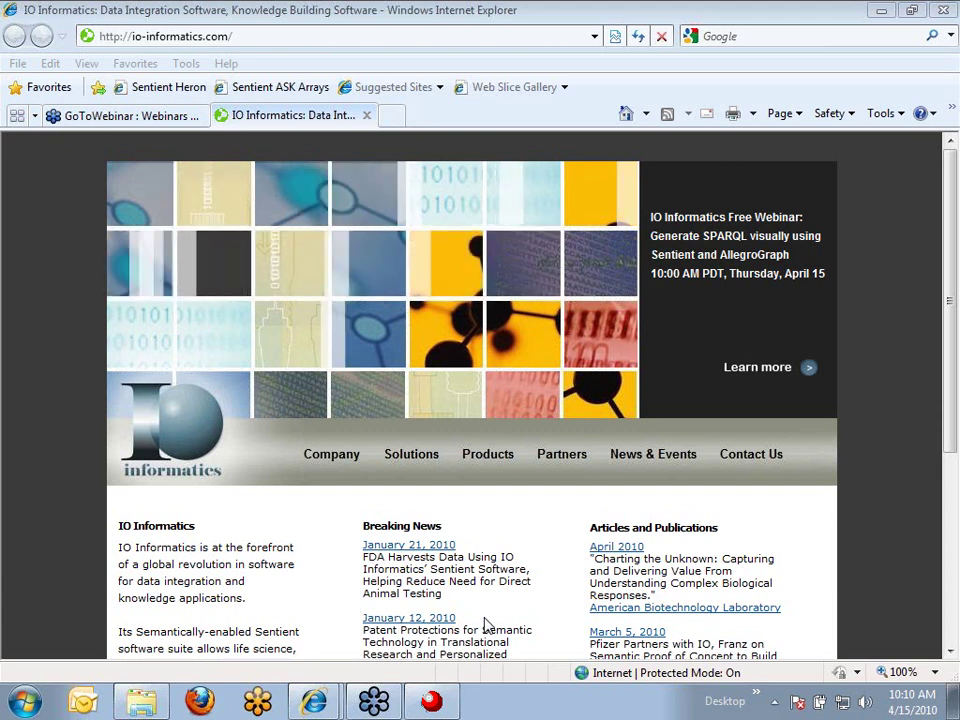
click(432, 705)
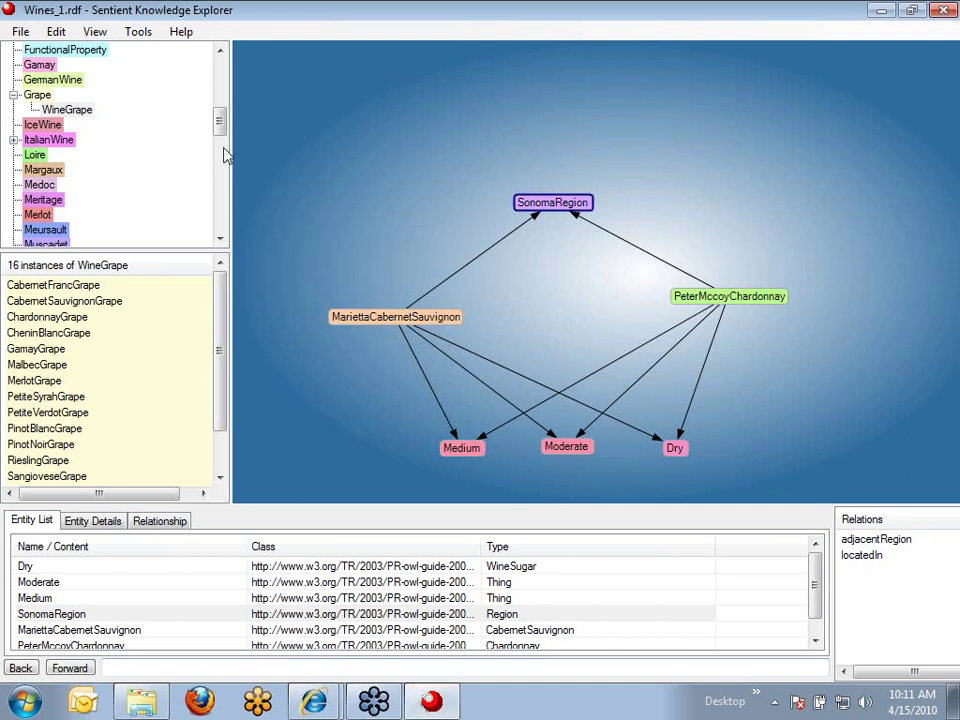
click(95, 31)
click(118, 116)
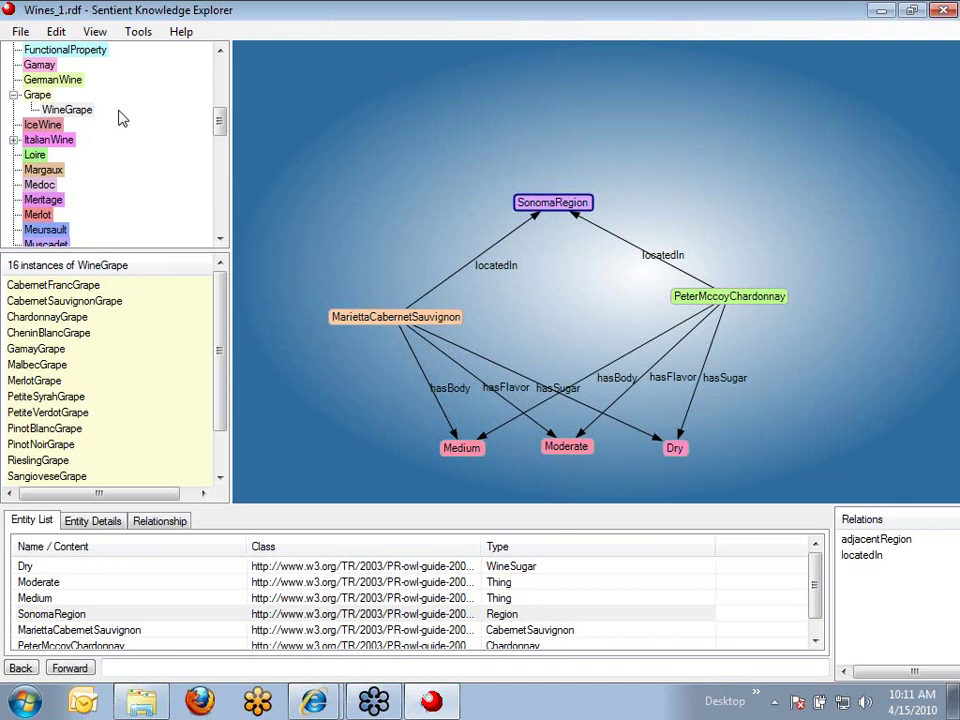
Step: Create a query from SonomaRegion, MariettaCabernetSauvignon, Medium, Moderate and Dry, and maximize the Query Tool window
click(348, 320)
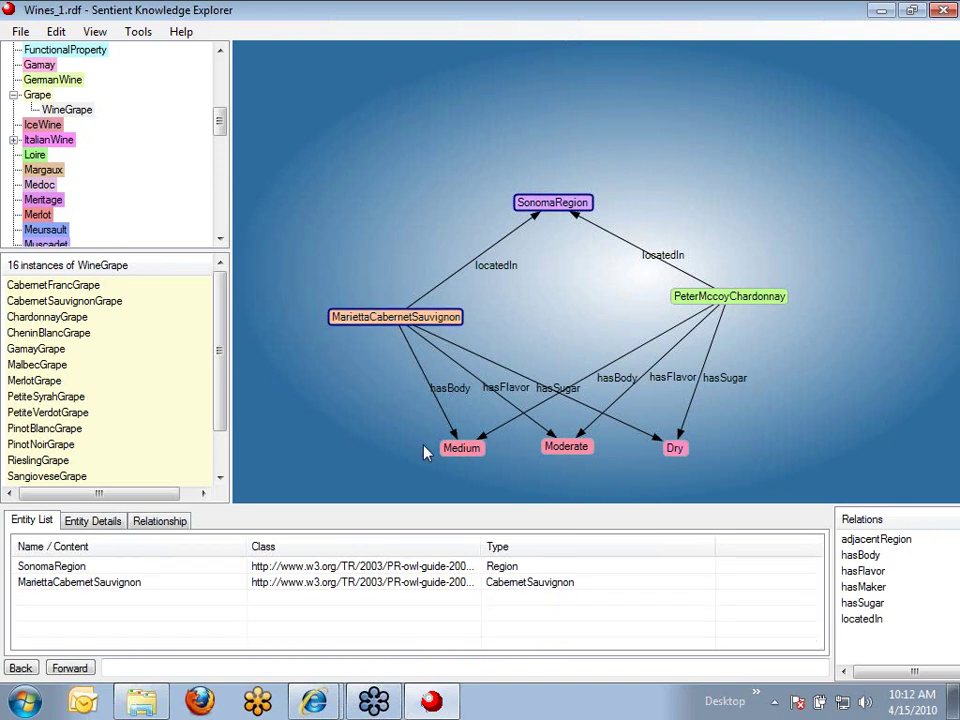
click(455, 447)
click(570, 455)
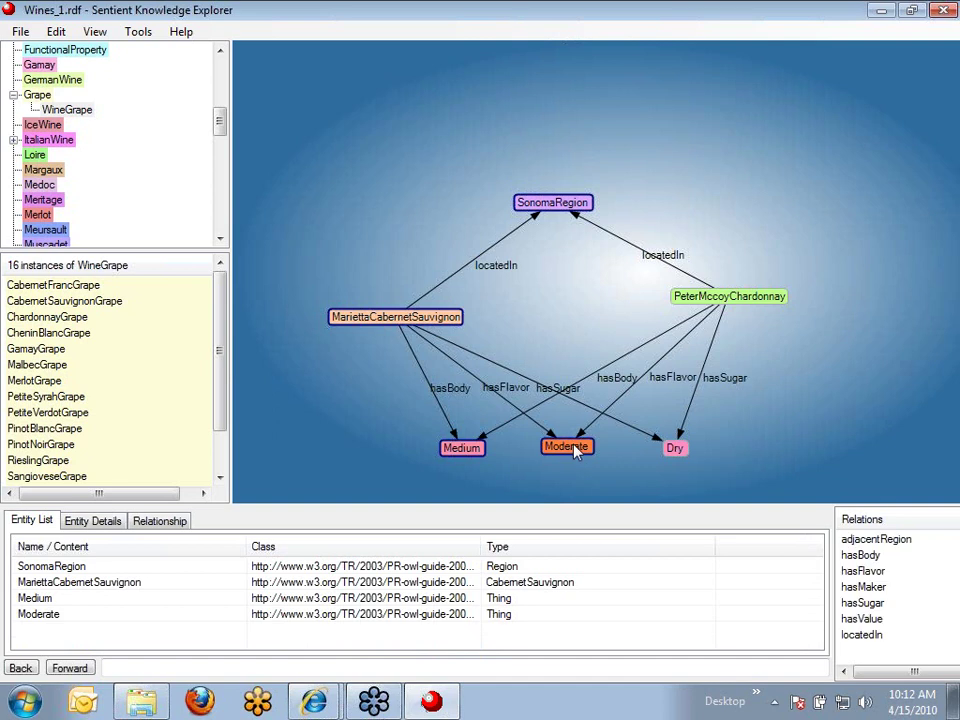
click(674, 450)
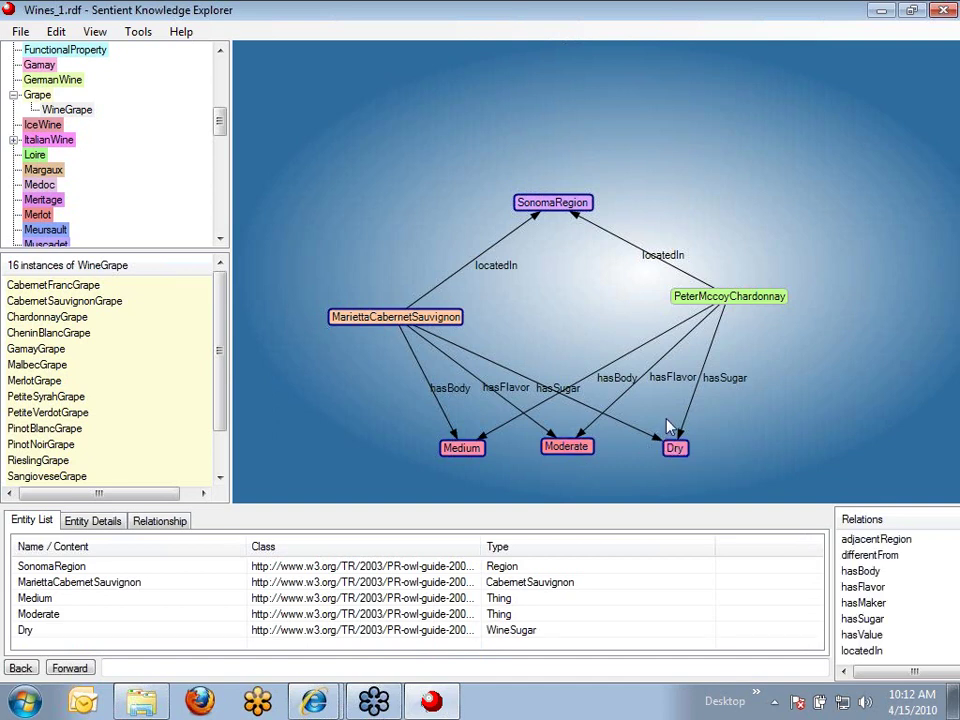
right_click(670, 425)
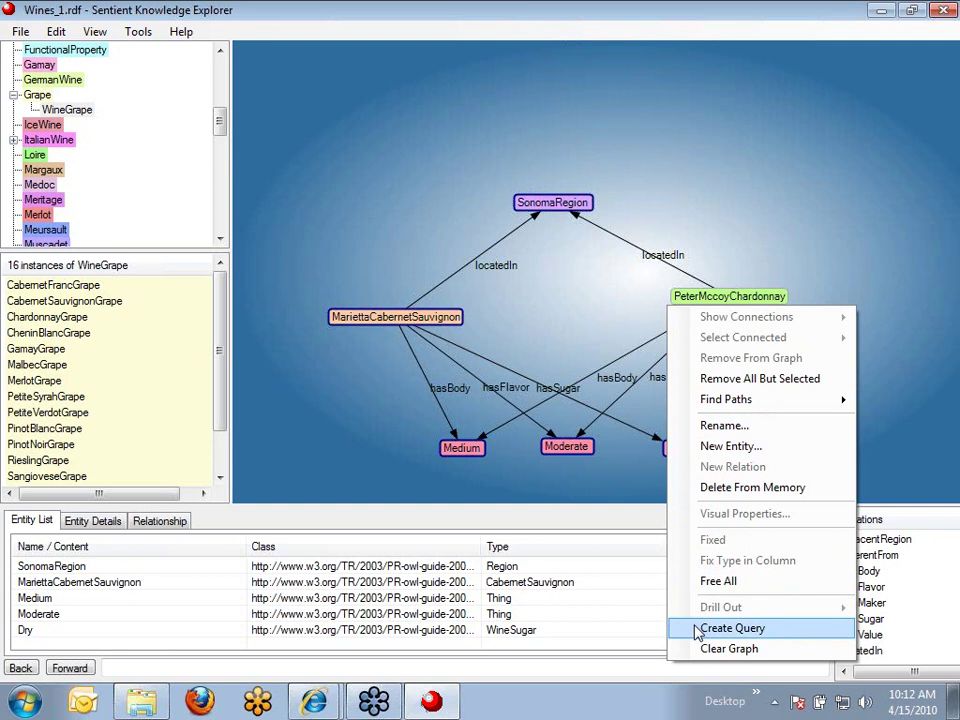
click(730, 628)
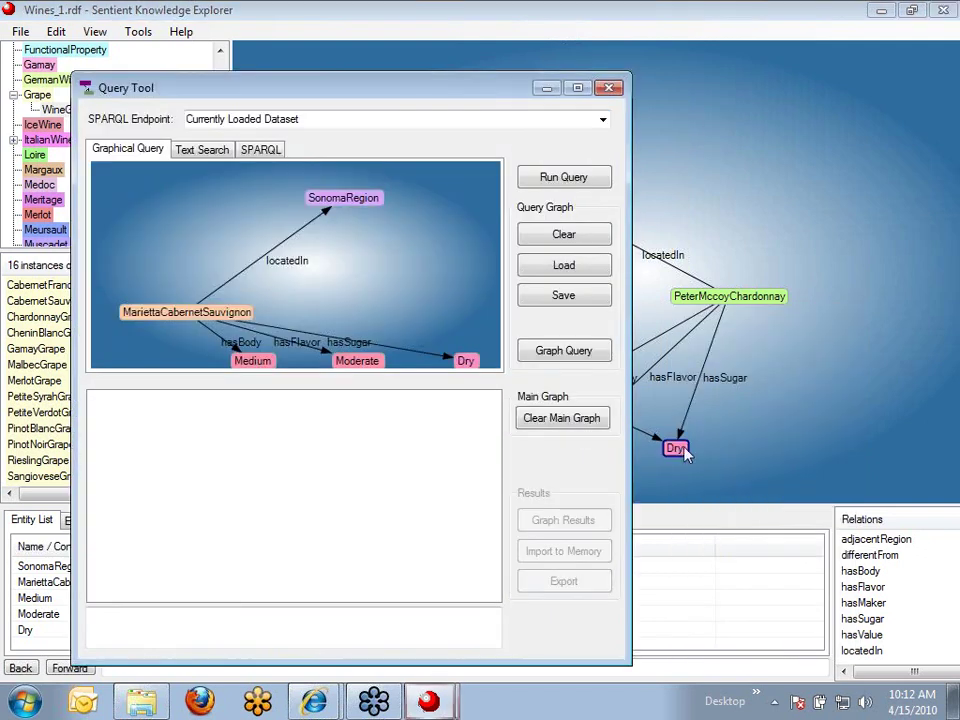
click(578, 89)
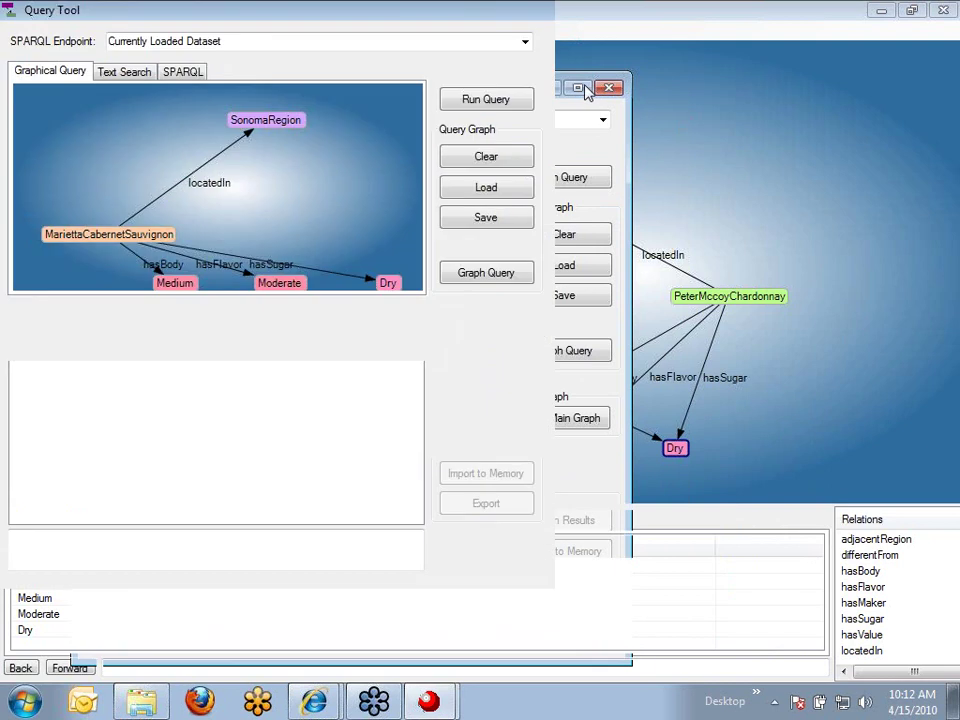
Step: Turn the MariettaCabernetSauvignon node into a variable named WINE, centred among its connected nodes, and run the query
drag(158, 240, 325, 205)
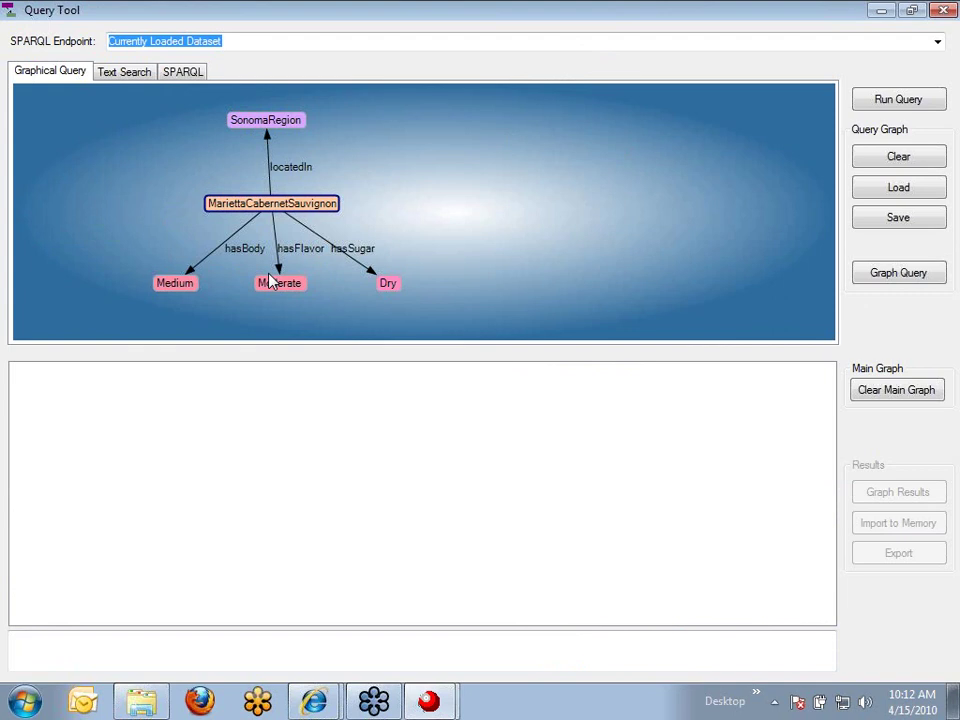
click(260, 287)
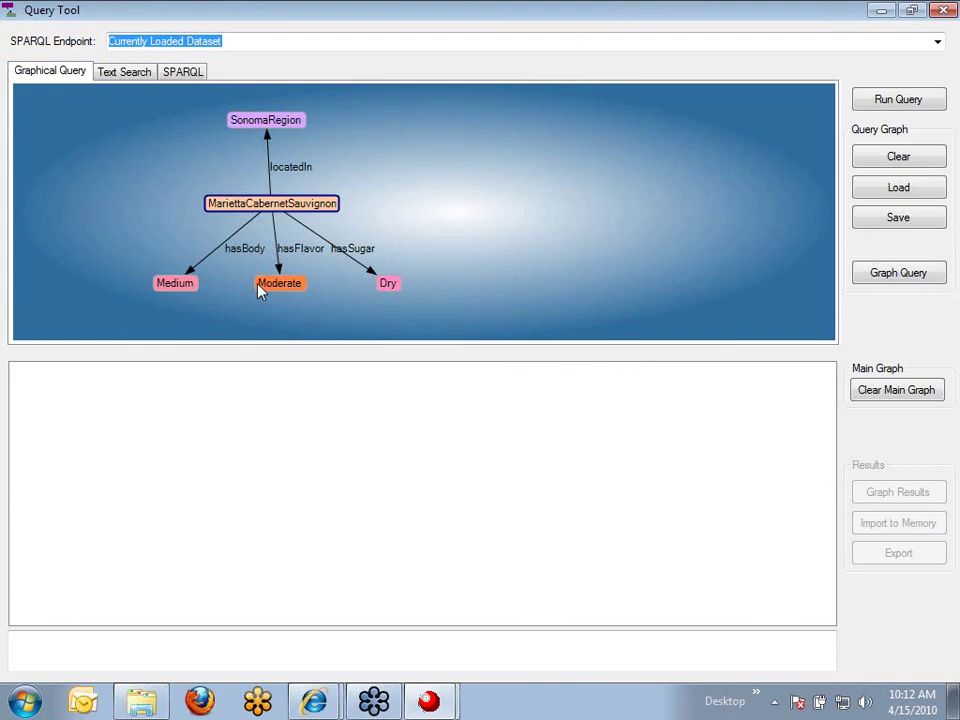
right_click(281, 207)
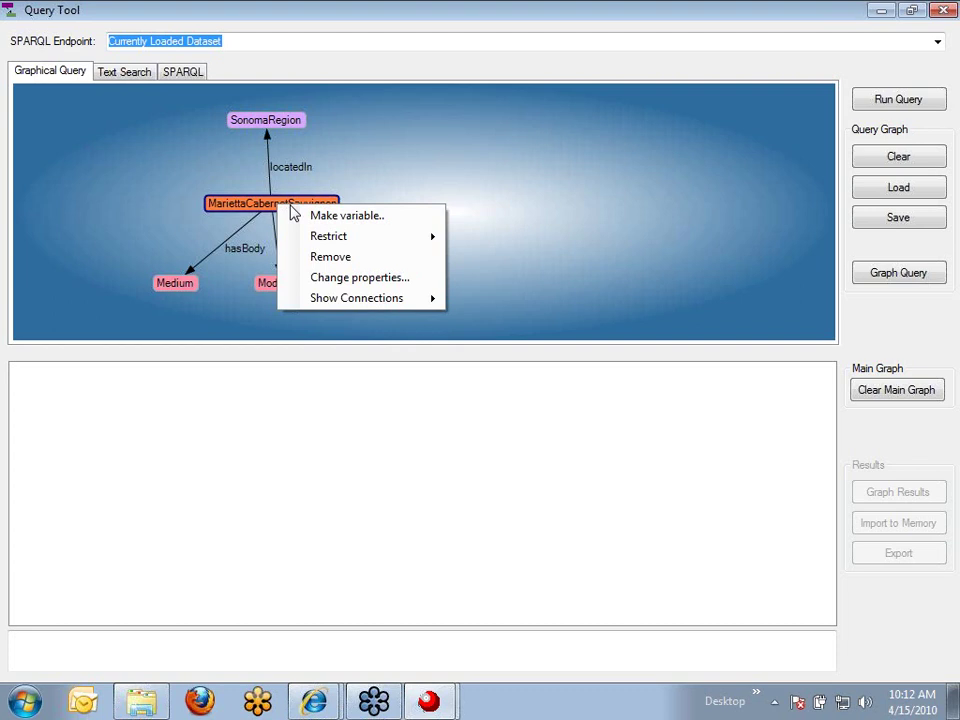
click(311, 216)
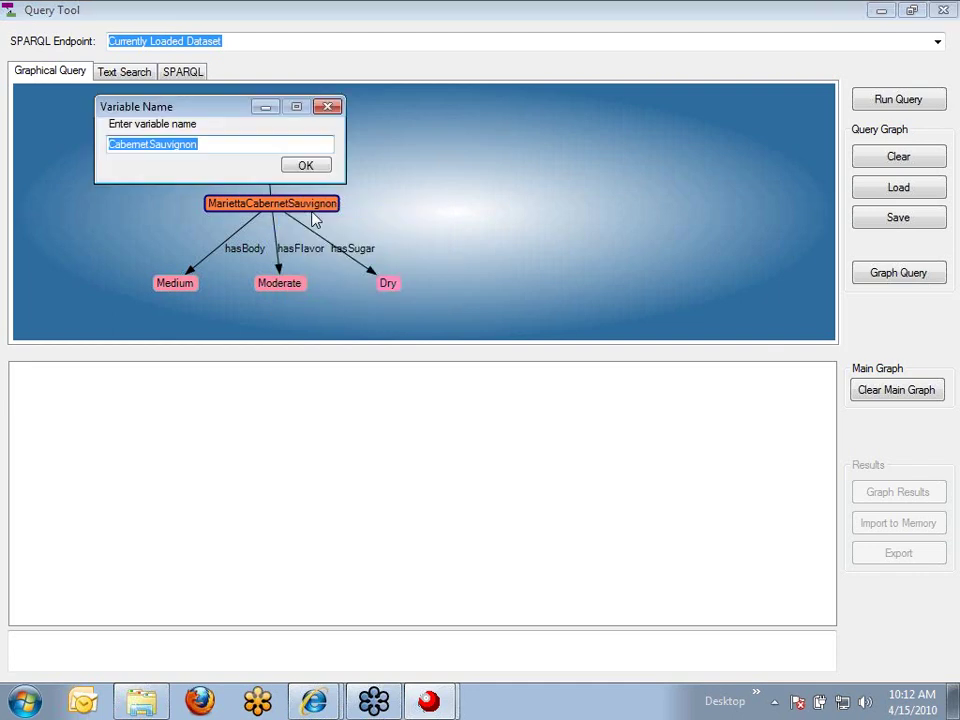
text(WINE)
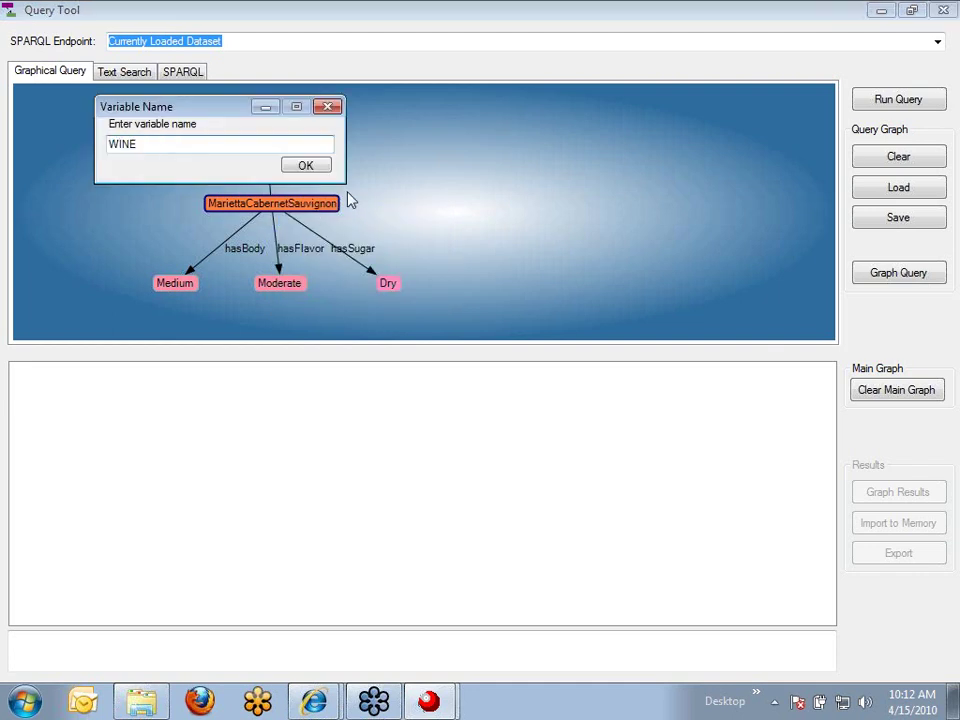
click(325, 169)
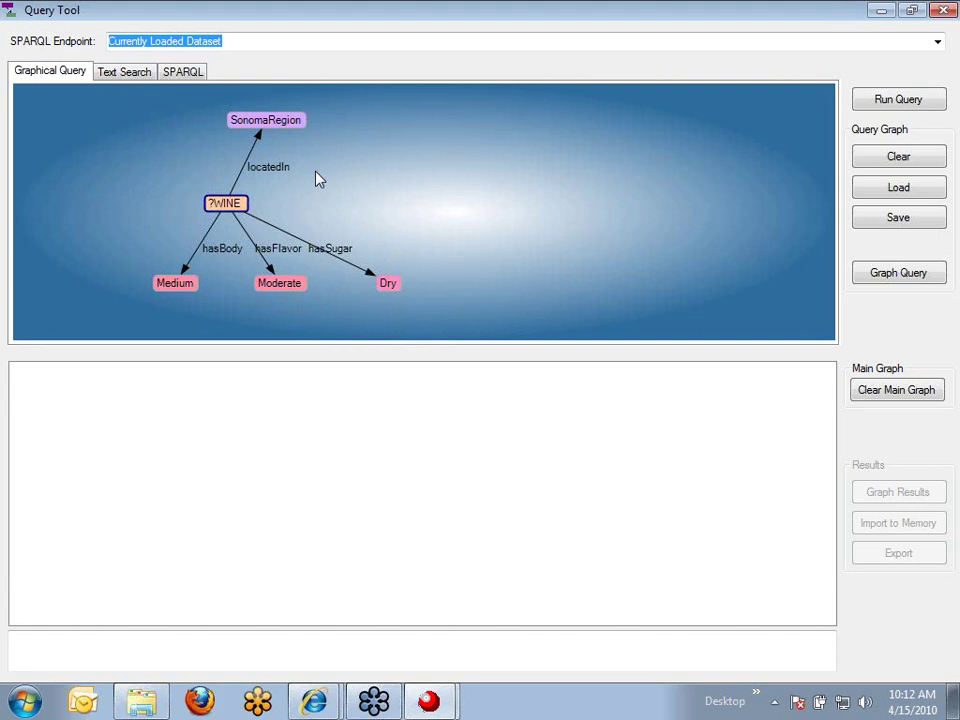
drag(245, 204, 287, 203)
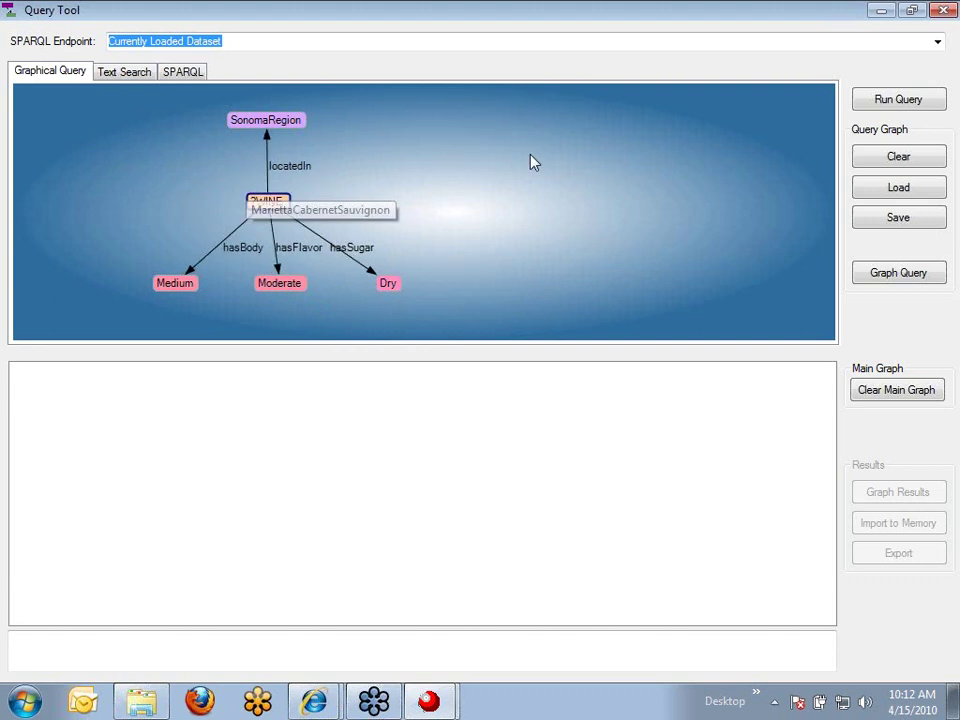
click(911, 105)
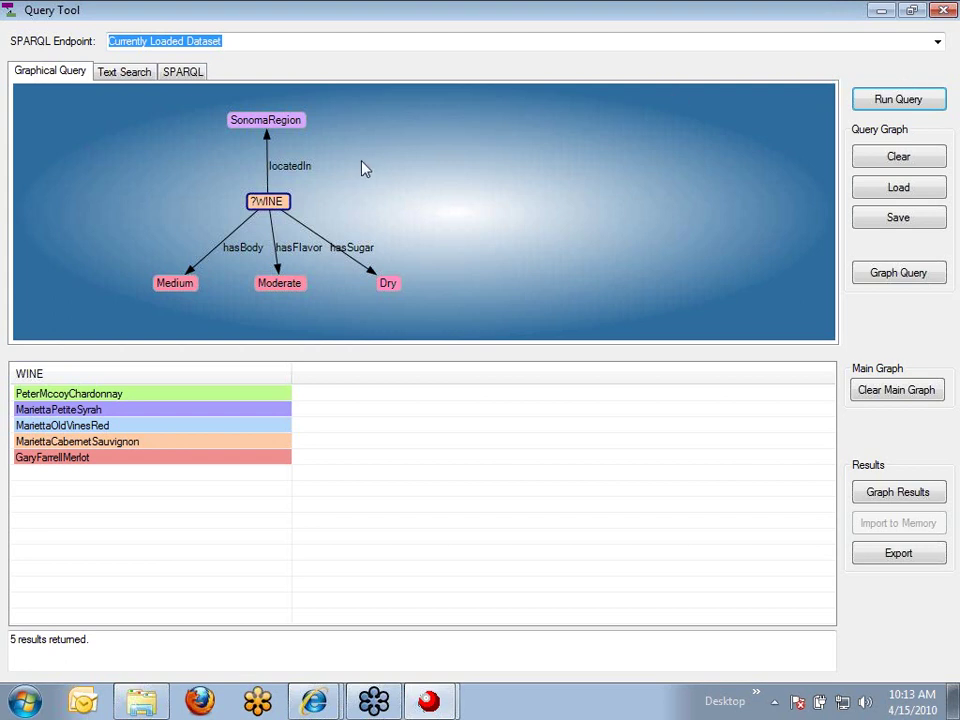
Step: Change SonomaRegion to NapaRegion in the generated SPARQL text and run the edited query
click(188, 74)
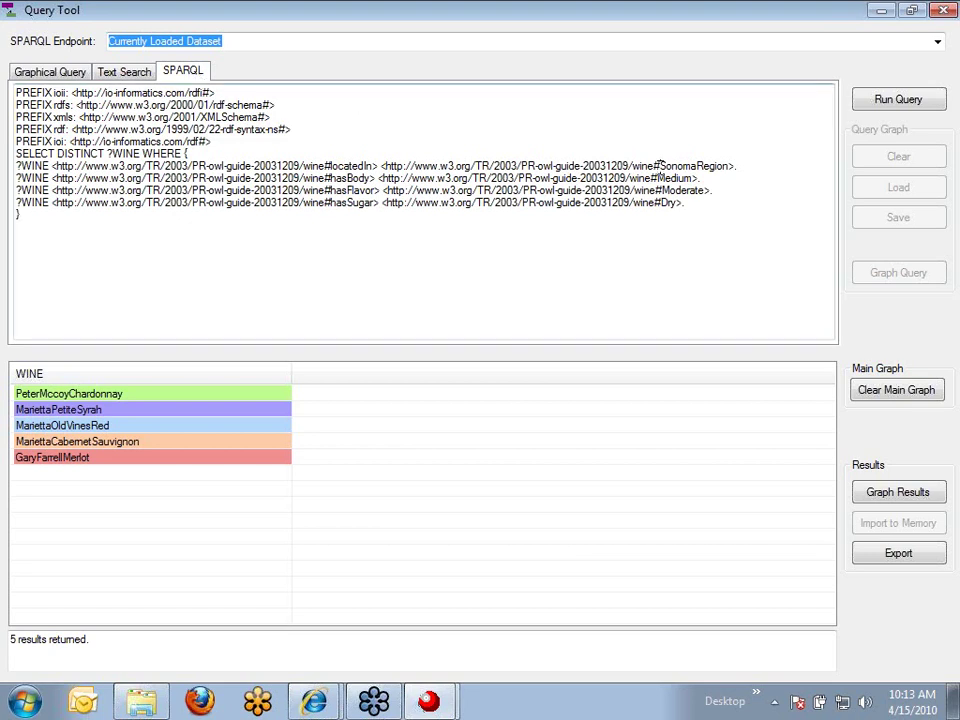
drag(659, 166, 694, 167)
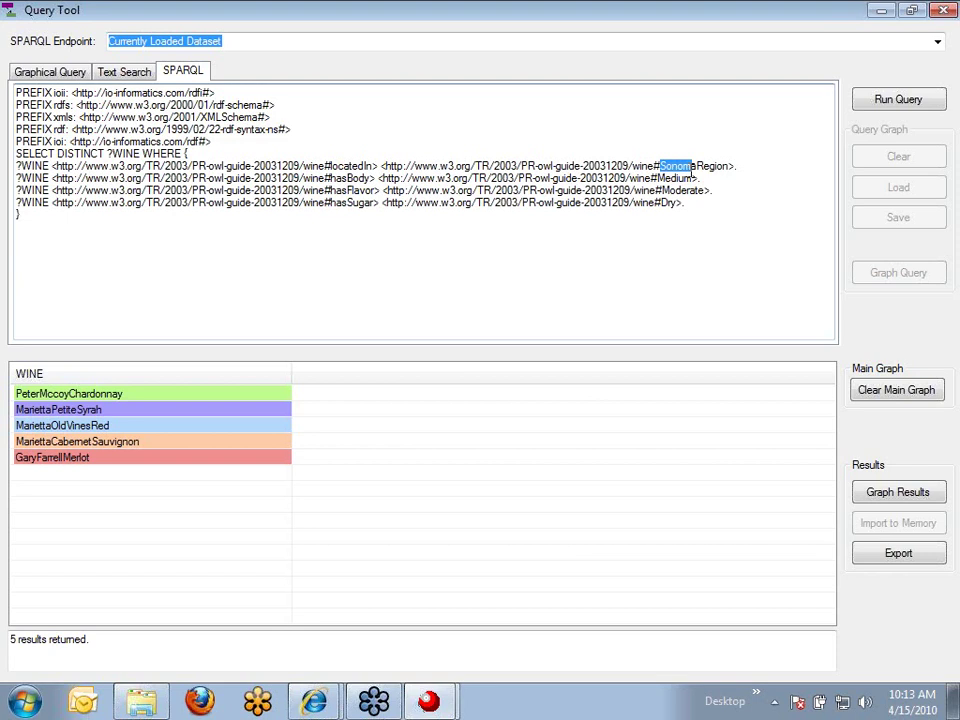
text(Napa)
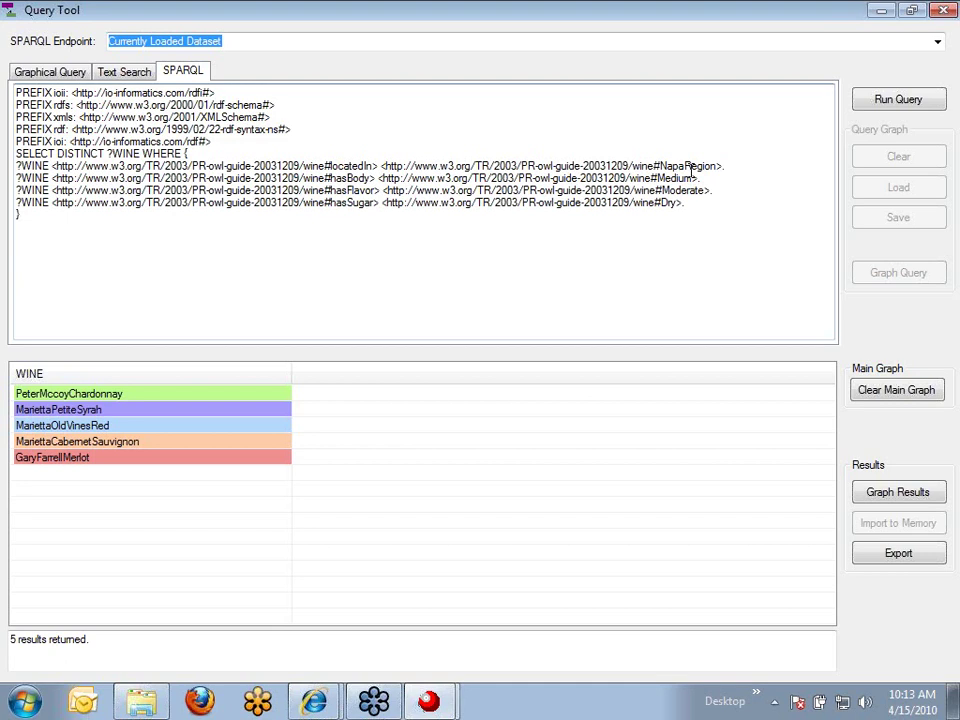
click(889, 107)
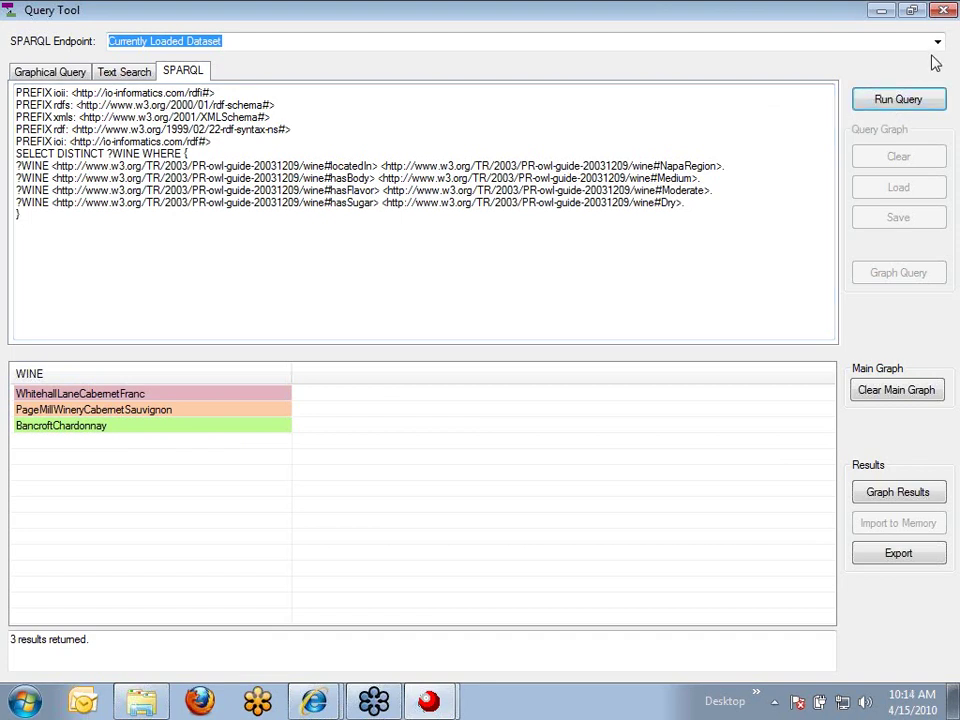
click(20, 76)
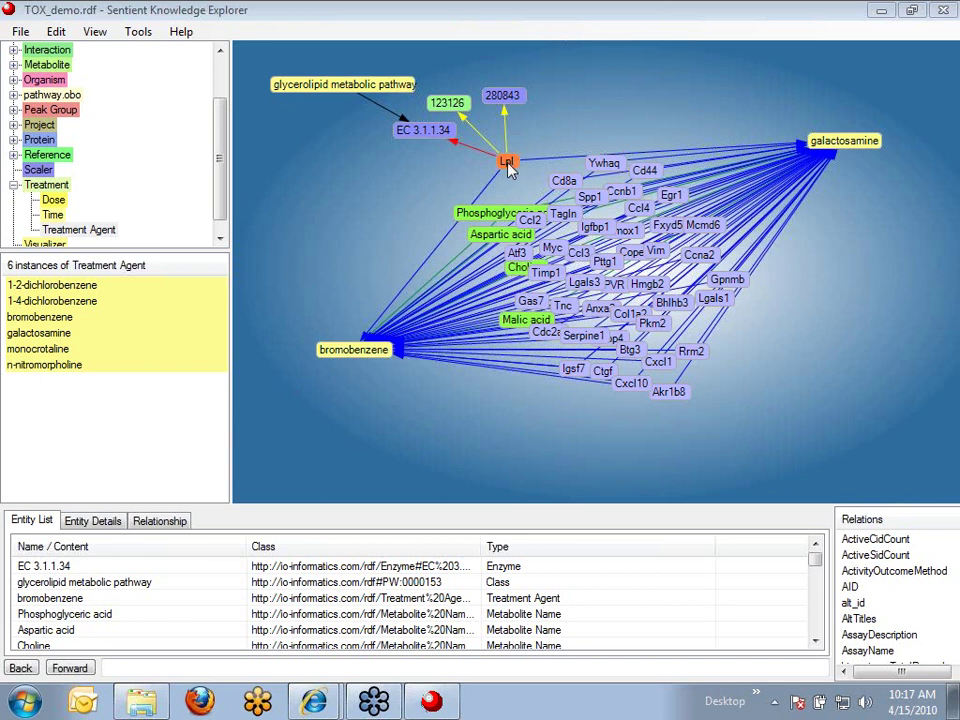
Step: Move the Lpl and Phosphoglyceric acid nodes out of the dense cluster, placing them side by side above bromobenzene
click(509, 169)
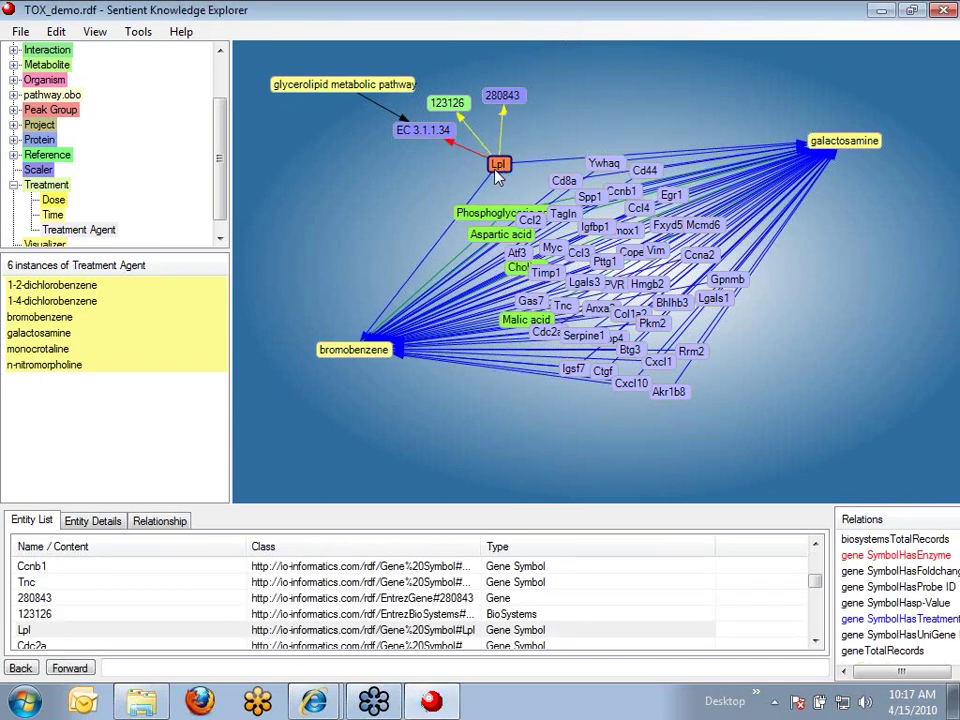
drag(509, 165, 314, 206)
click(437, 214)
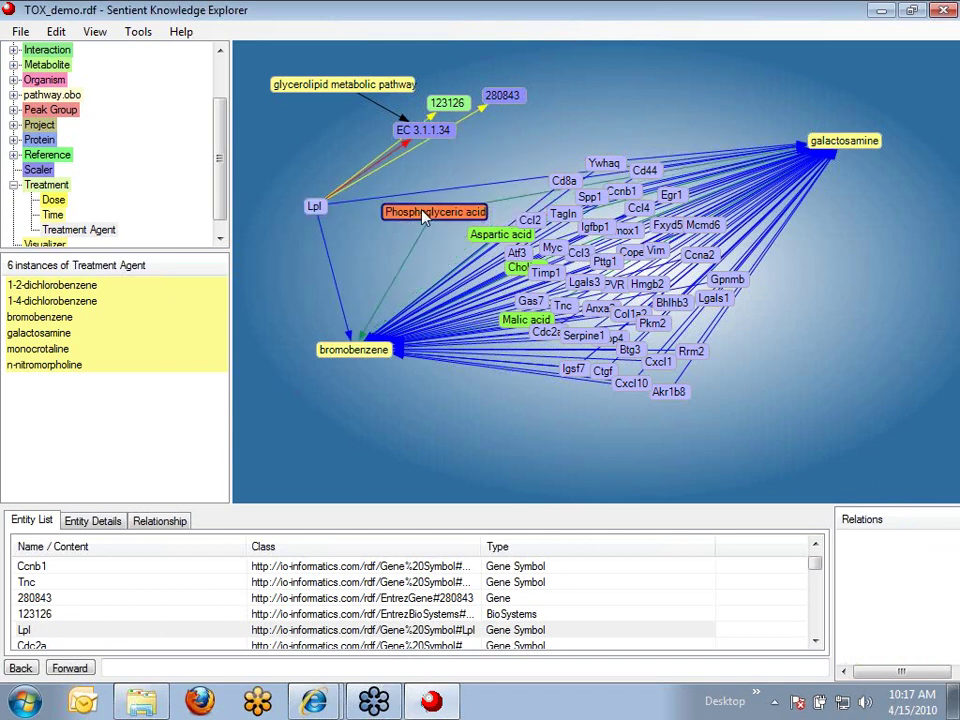
drag(437, 217, 357, 213)
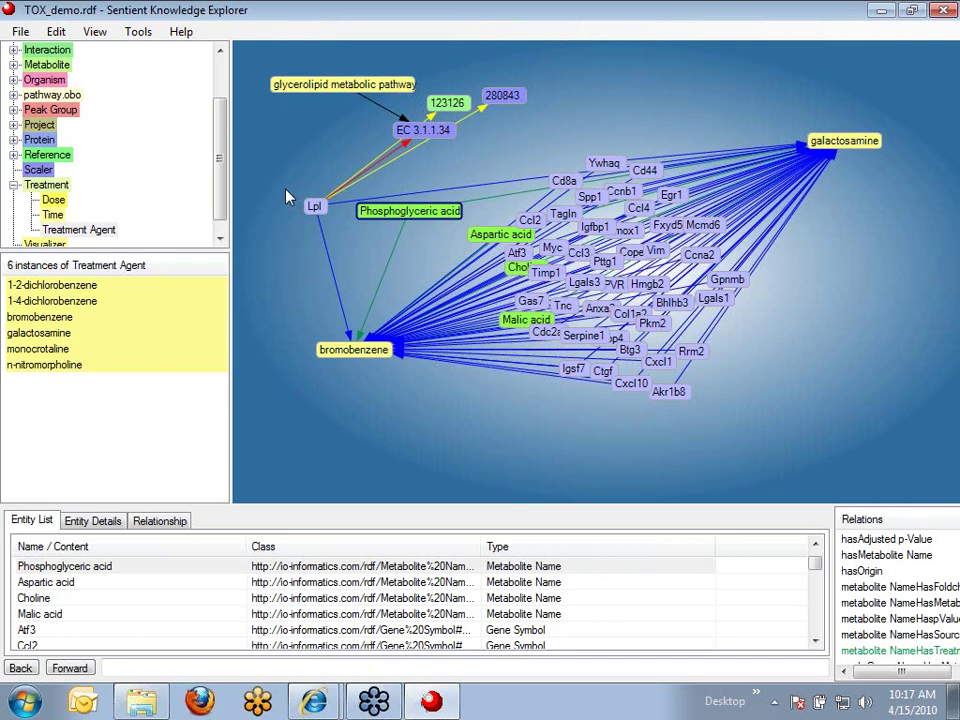
Step: Create a query from Lpl, Phosphoglyceric acid and bromobenzene, and spread its nodes apart in the maximized Query Tool
drag(286, 188, 466, 437)
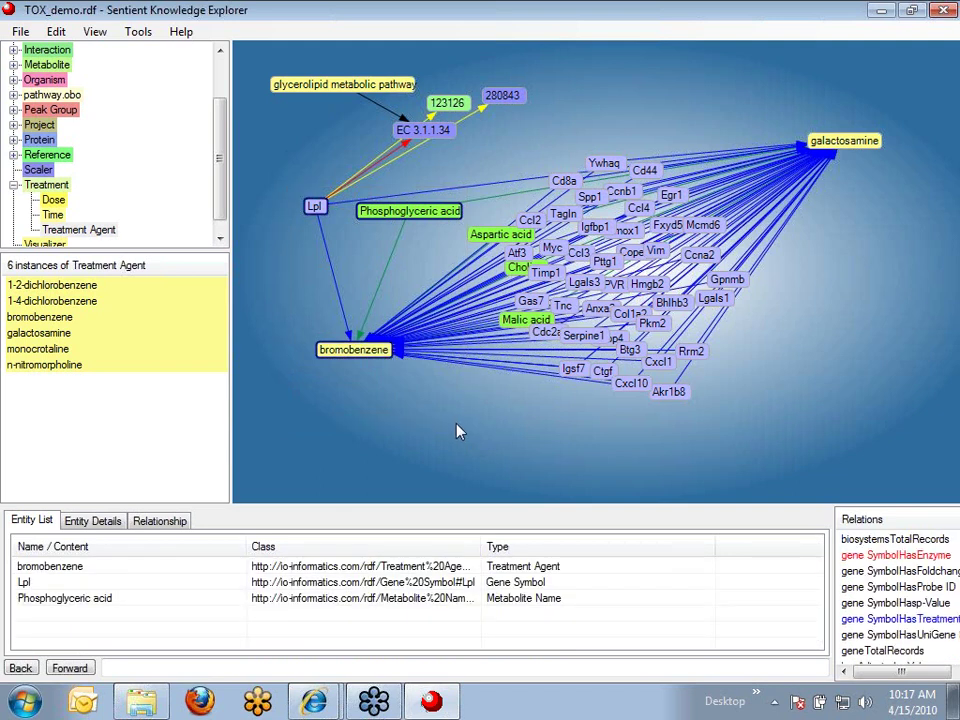
right_click(452, 429)
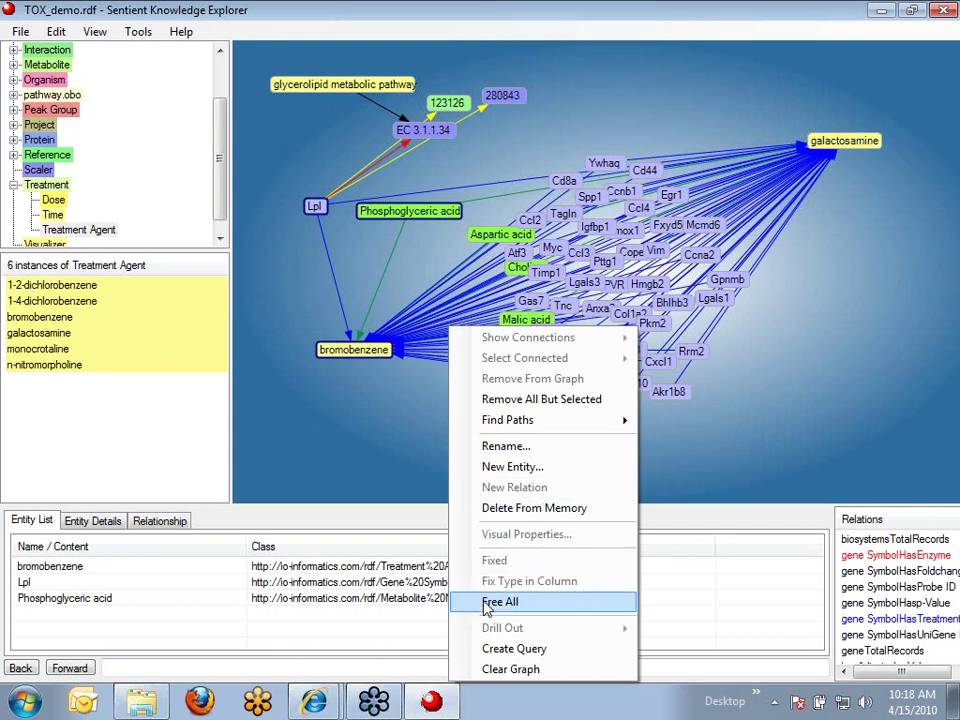
click(510, 649)
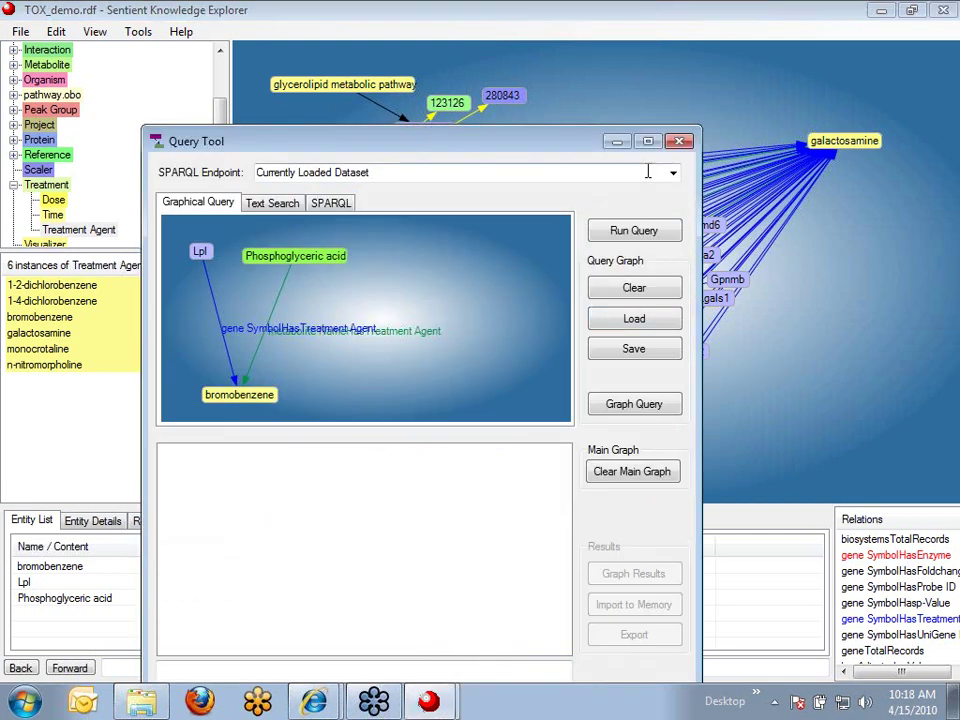
click(648, 142)
drag(118, 131, 219, 131)
drag(113, 265, 188, 273)
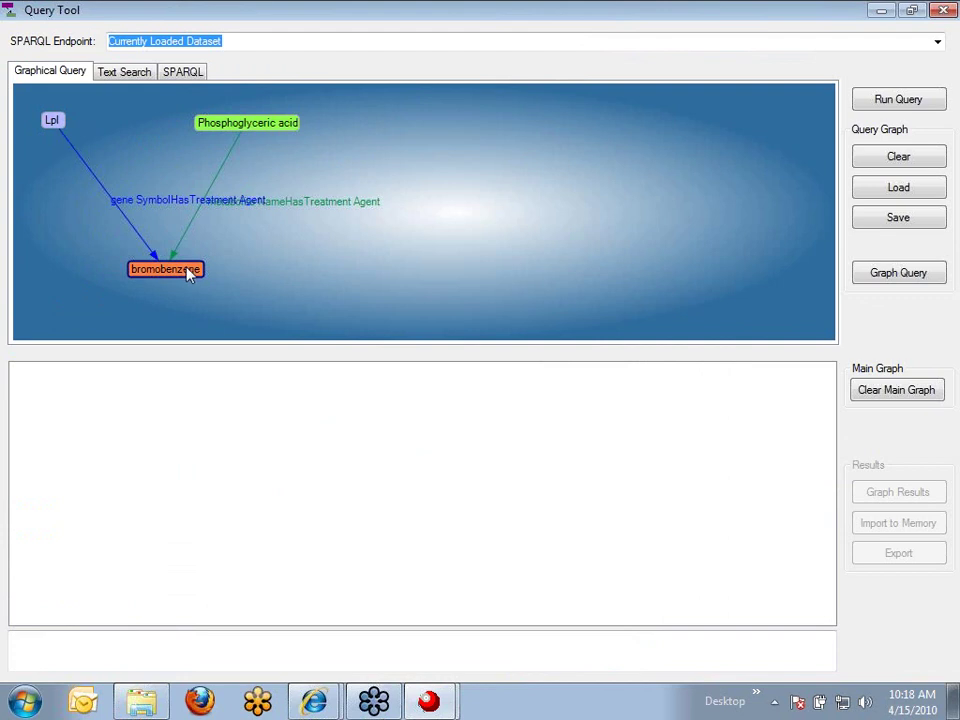
Step: Turn the bromobenzene node into a variable named Treatment_Agent and run the query
right_click(186, 269)
click(222, 281)
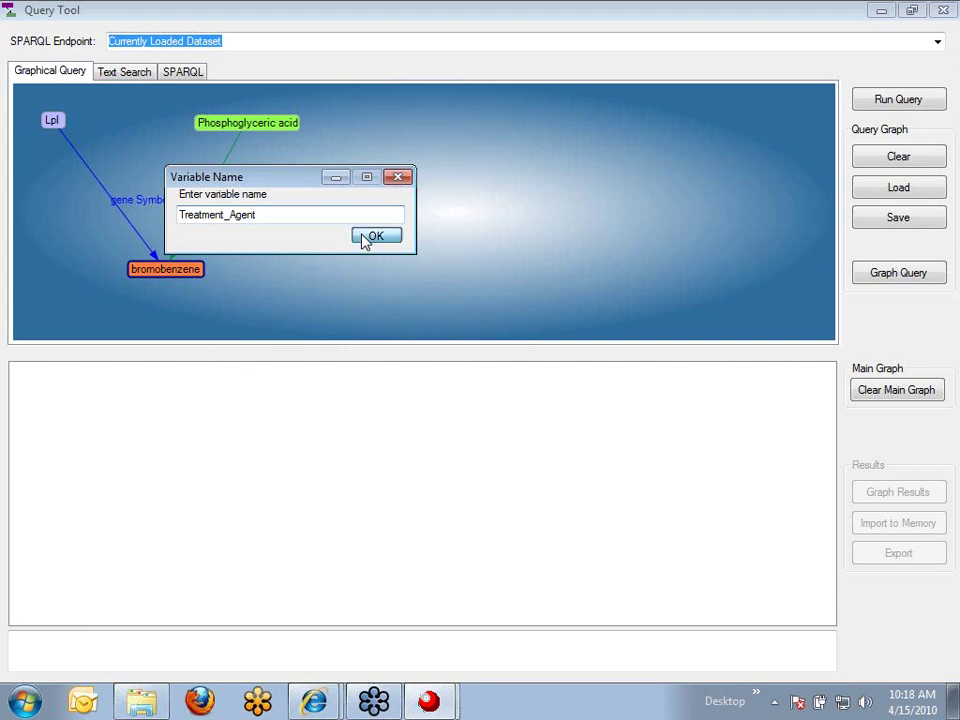
click(363, 238)
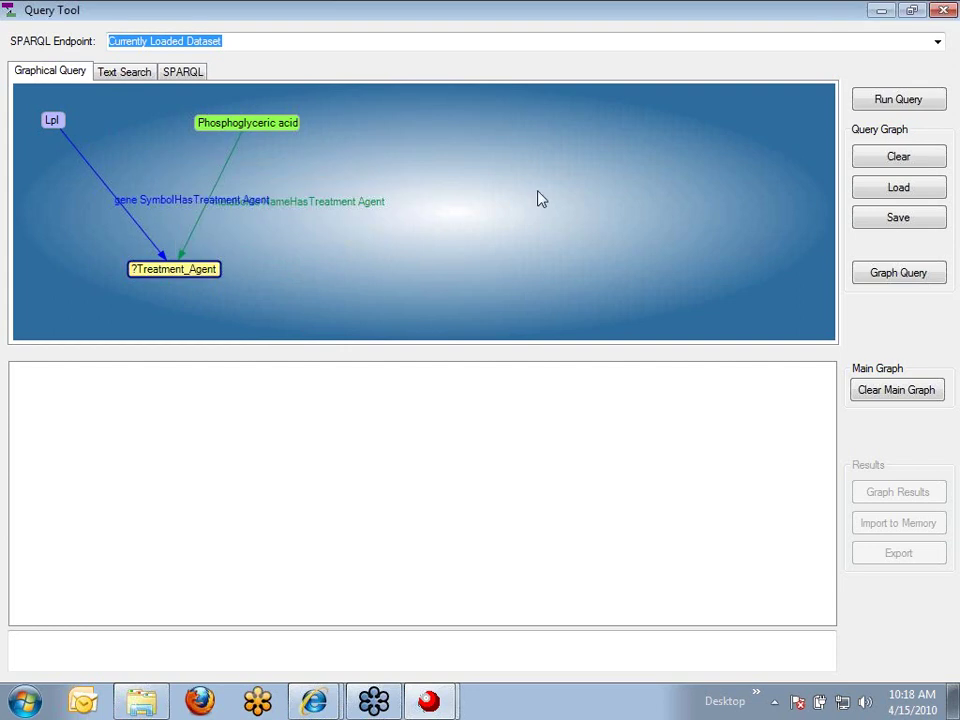
click(899, 99)
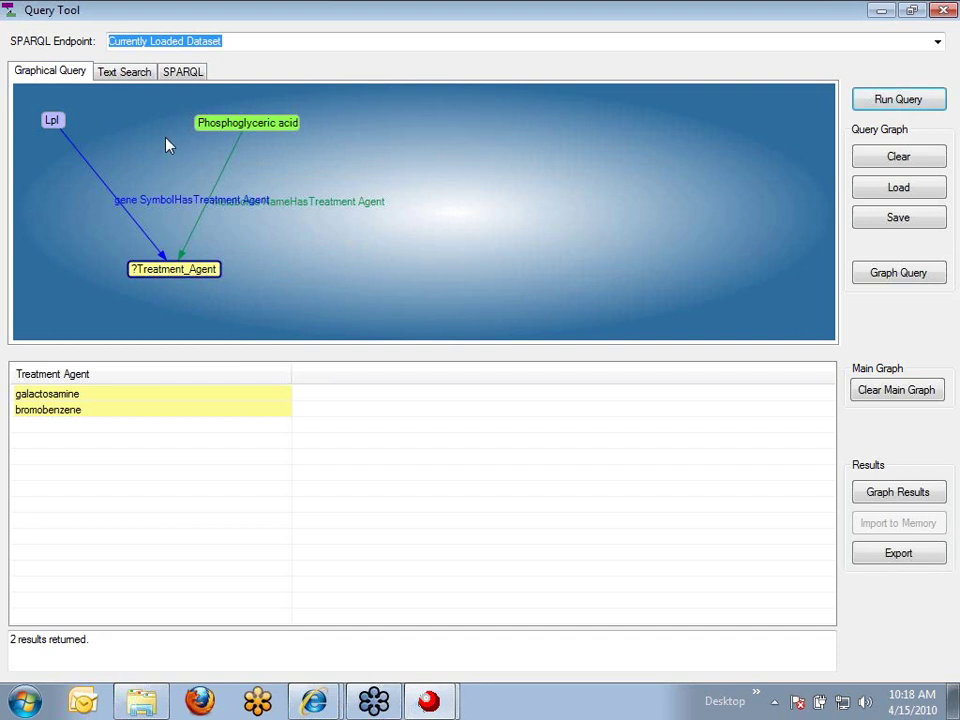
Step: Turn the Lpl node into a variable named Gene_Symbol and run the query
right_click(62, 131)
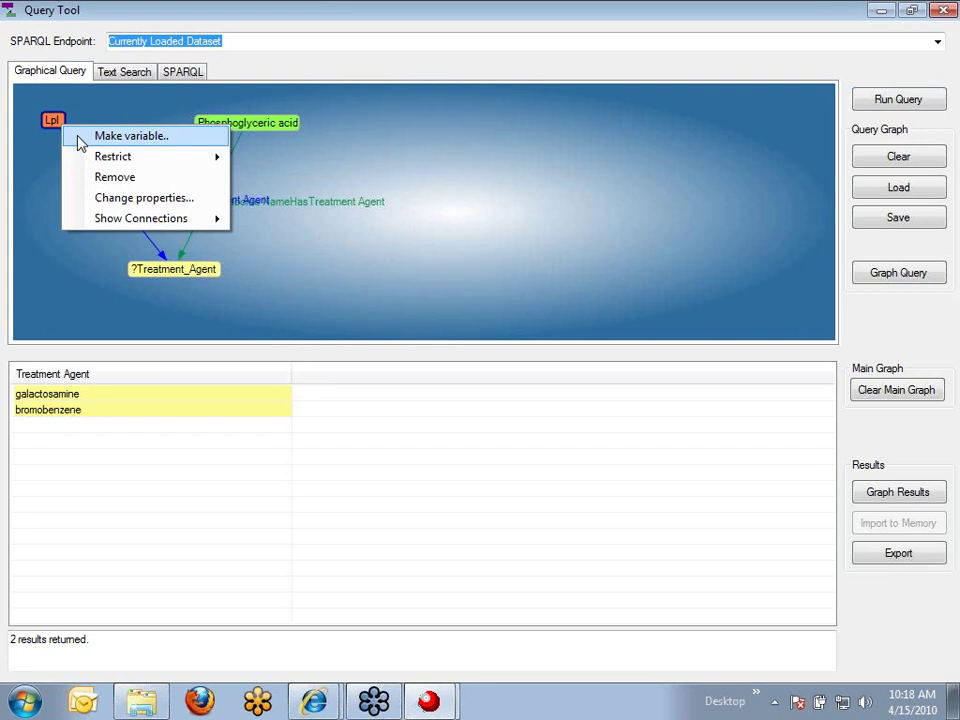
click(80, 137)
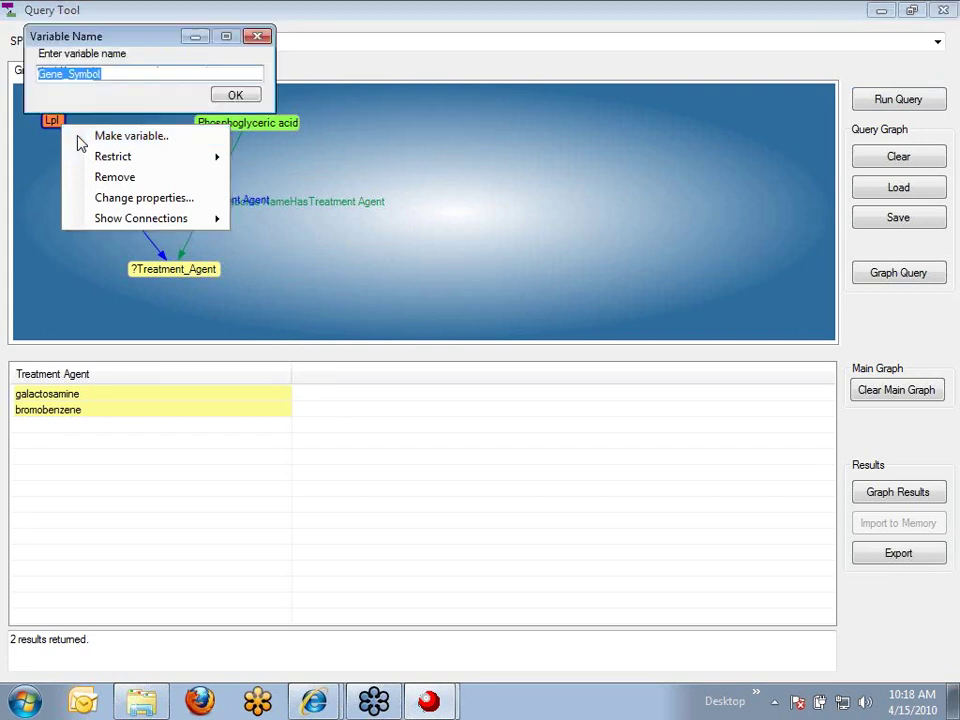
click(222, 100)
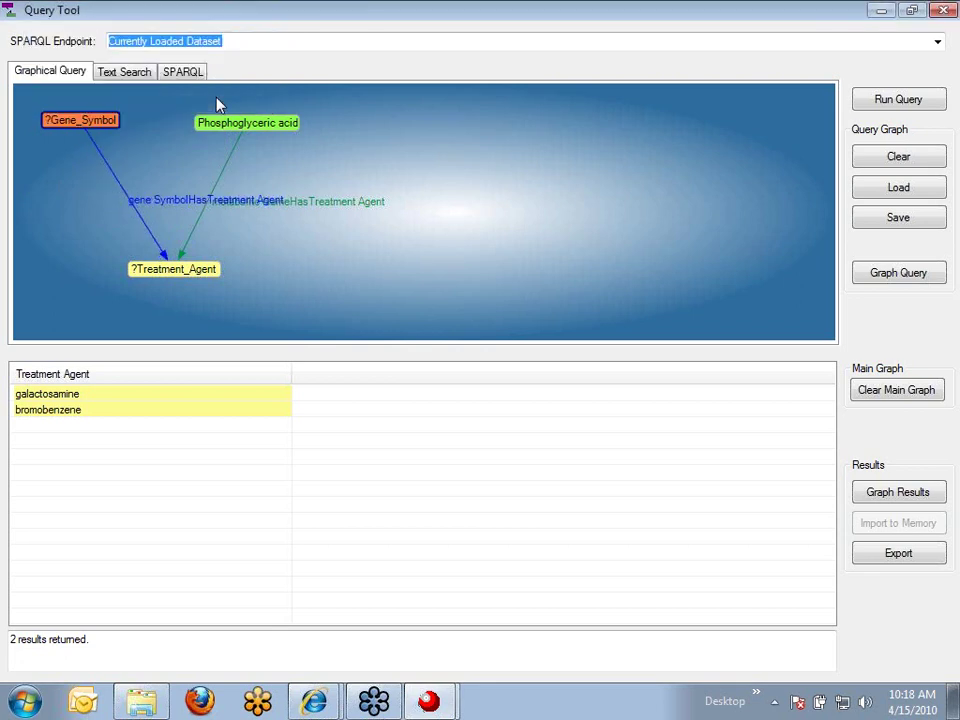
click(891, 103)
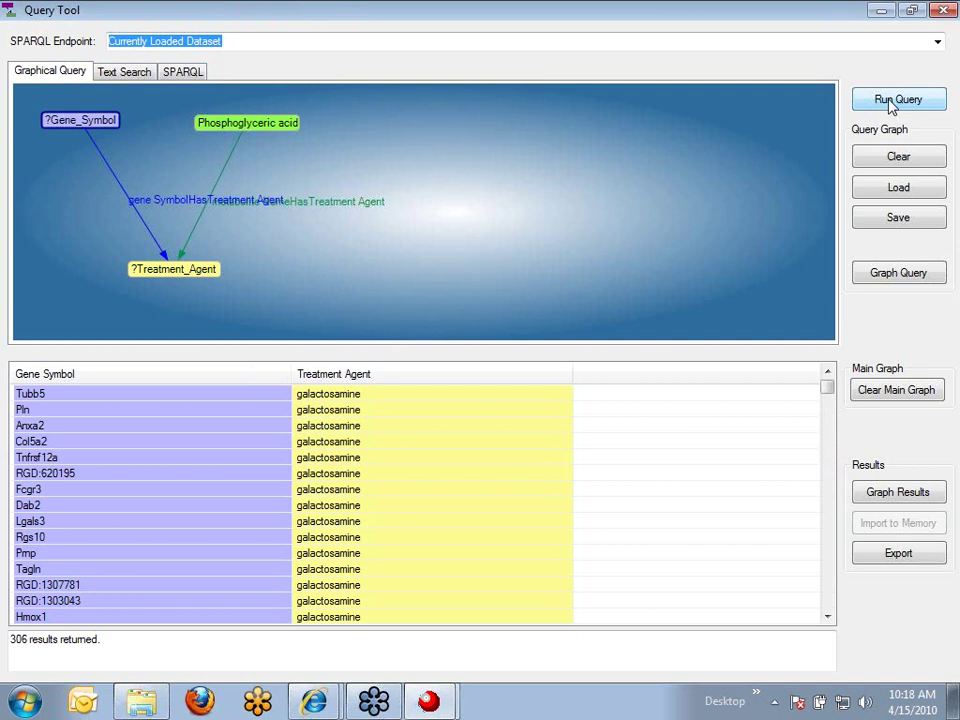
Step: Display the SPARQL text generated for the gene and treatment query, and close the Query Tool
click(203, 76)
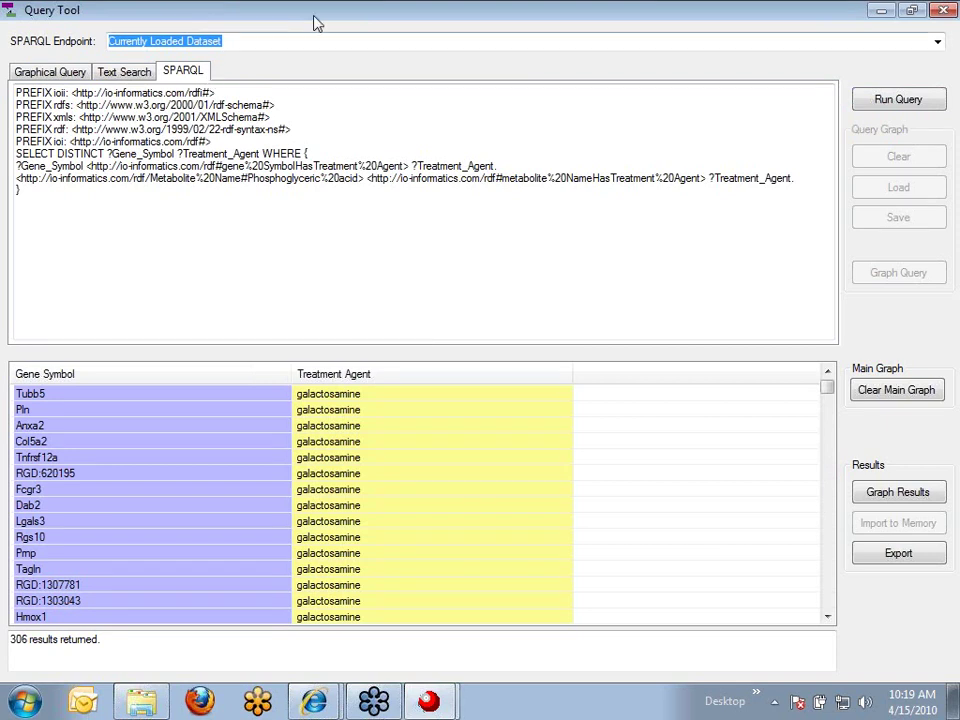
drag(315, 21, 295, 20)
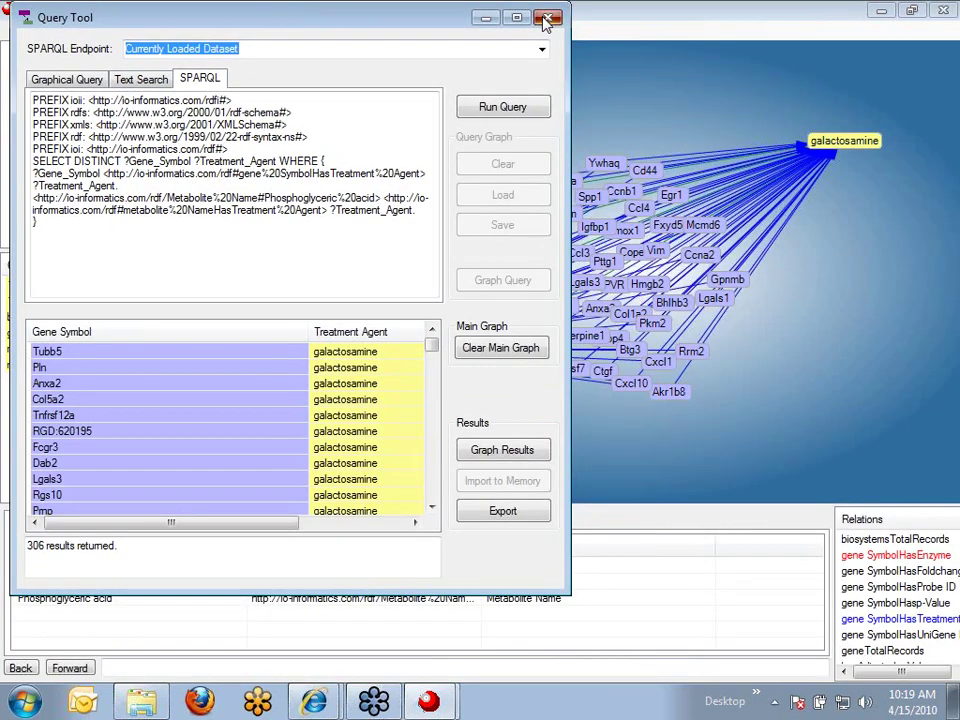
click(568, 9)
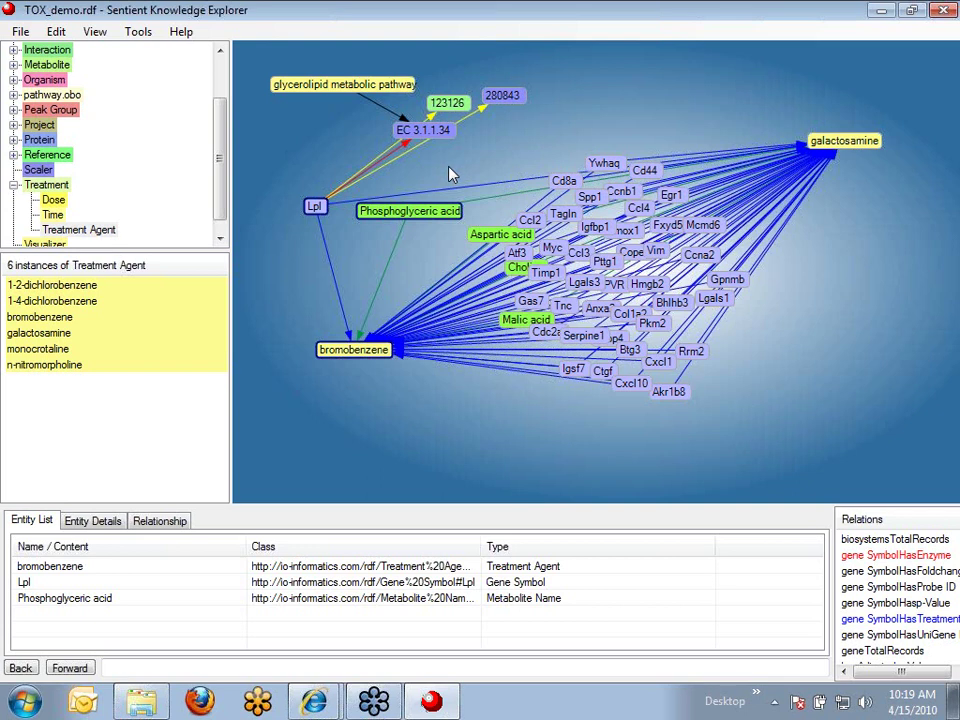
Step: Expand the Reference class and its Entrez subclass in the class tree, and clear the node selection in the graph
click(14, 156)
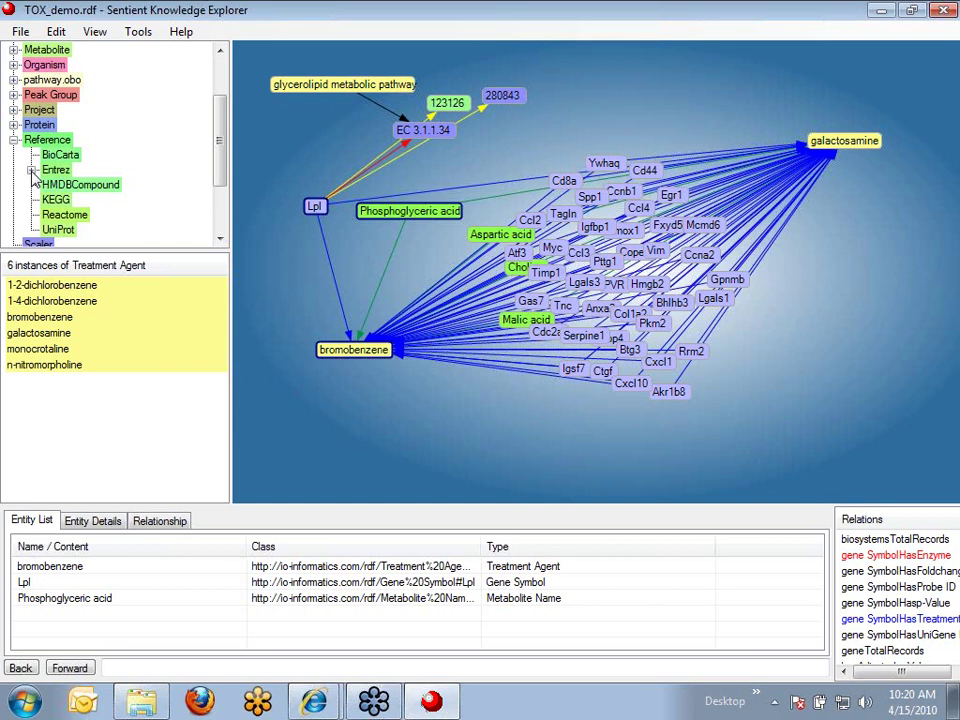
click(31, 170)
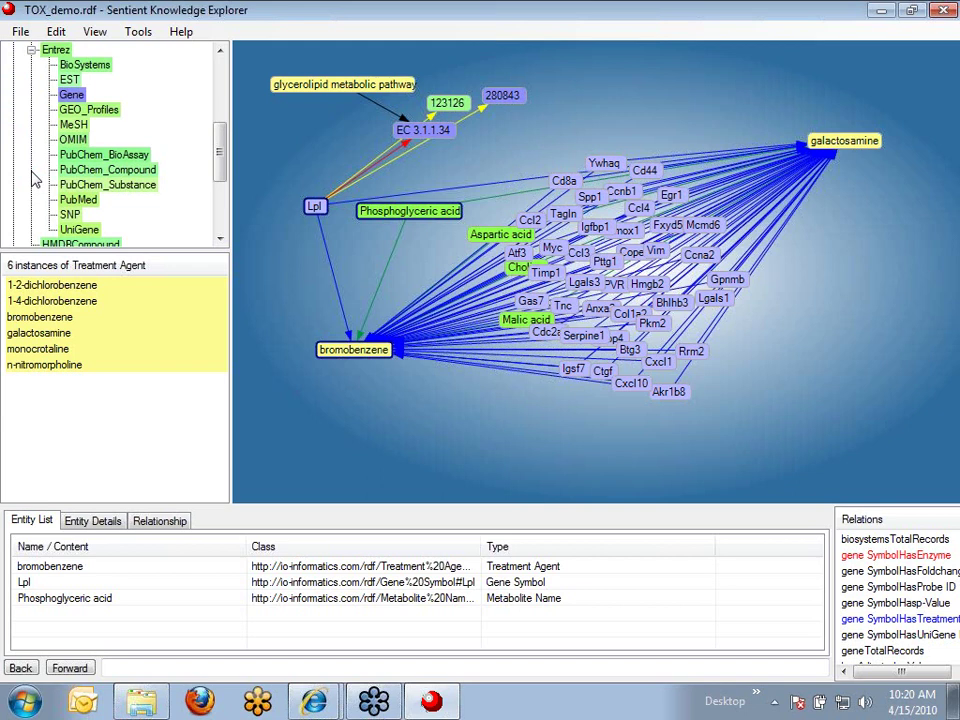
click(309, 233)
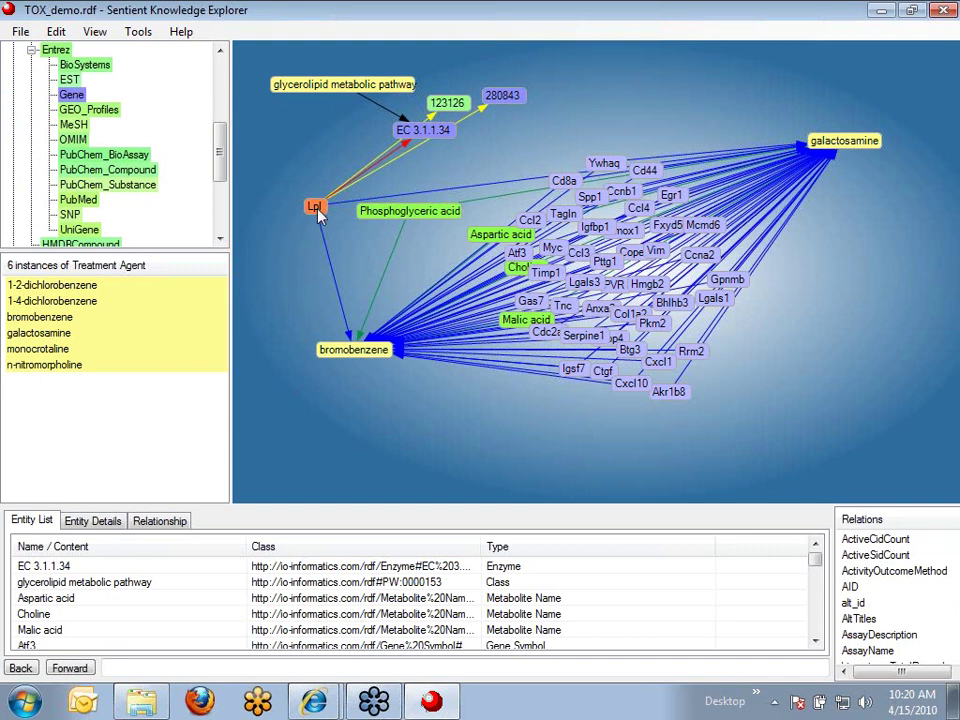
Step: Move EC 3.1.1.34 under glycerolipid metabolic pathway and create a query from these two, Lpl, Phosphoglyceric acid and bromobenzene, leaving out 123126
drag(417, 139, 351, 140)
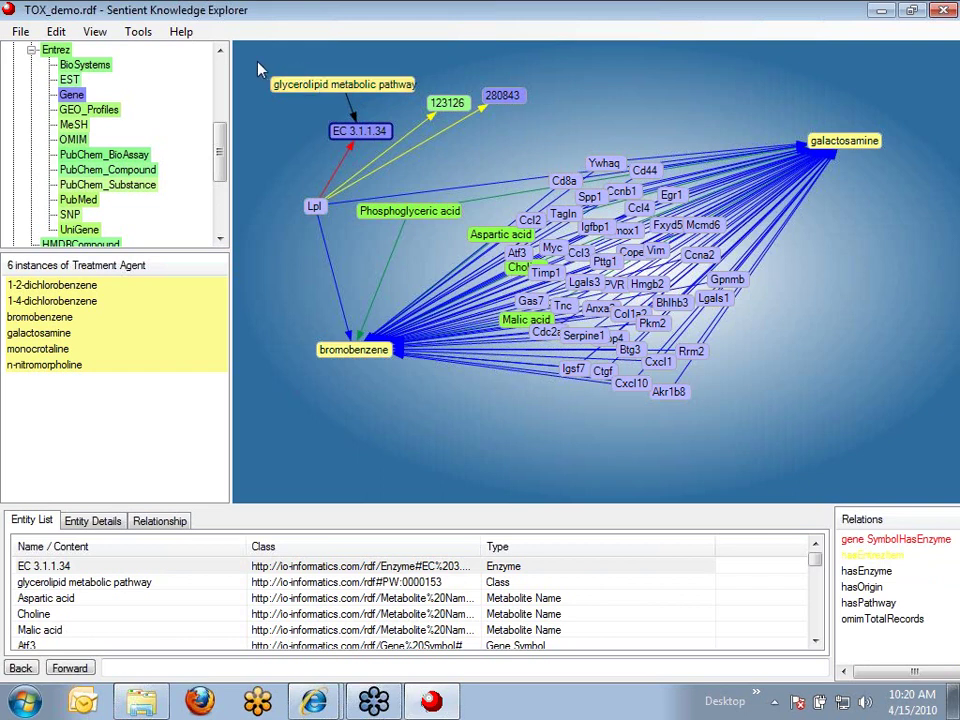
drag(258, 64, 468, 464)
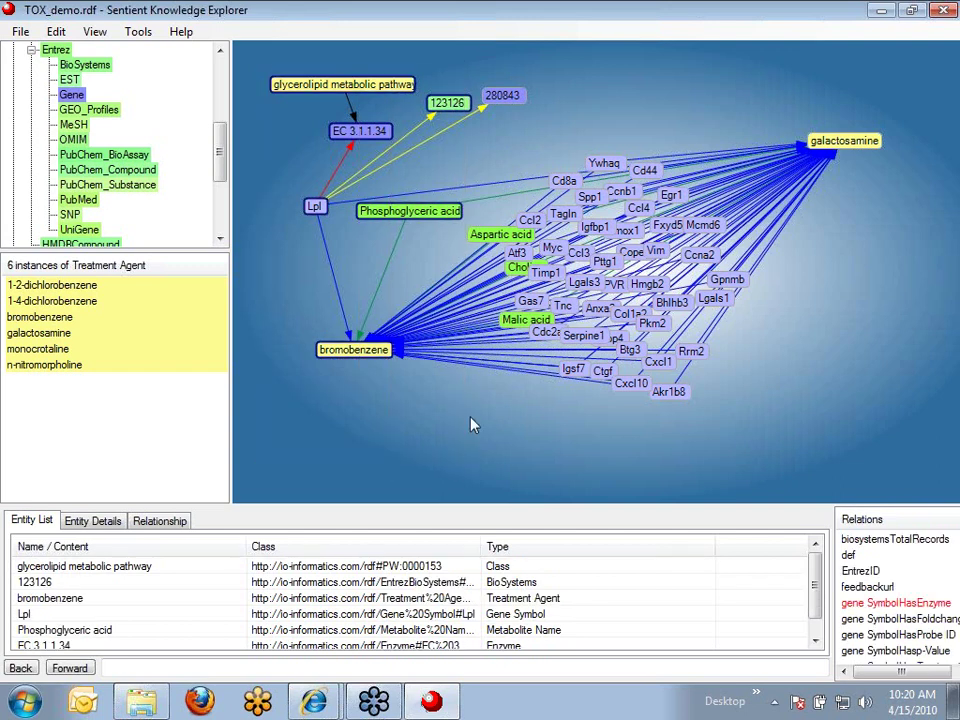
ctrl+click(460, 110)
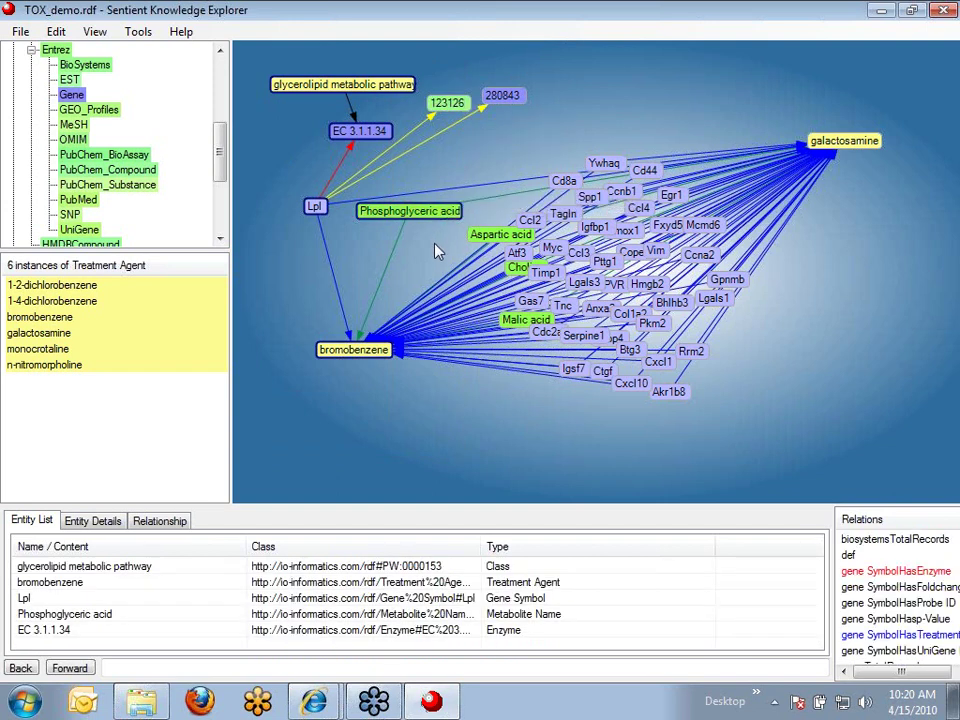
right_click(437, 251)
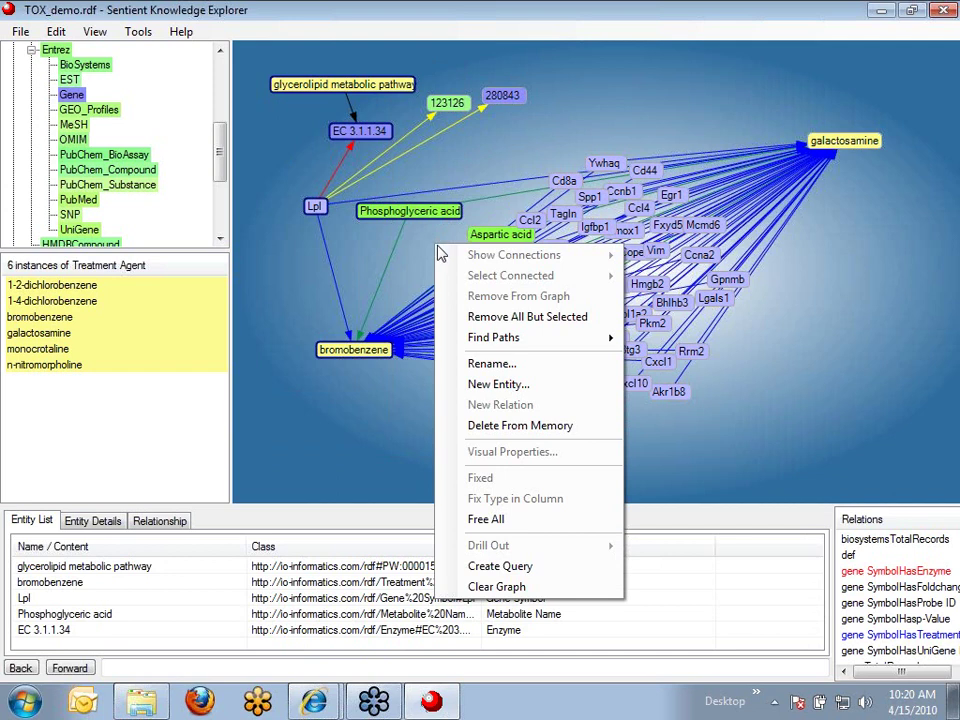
click(486, 566)
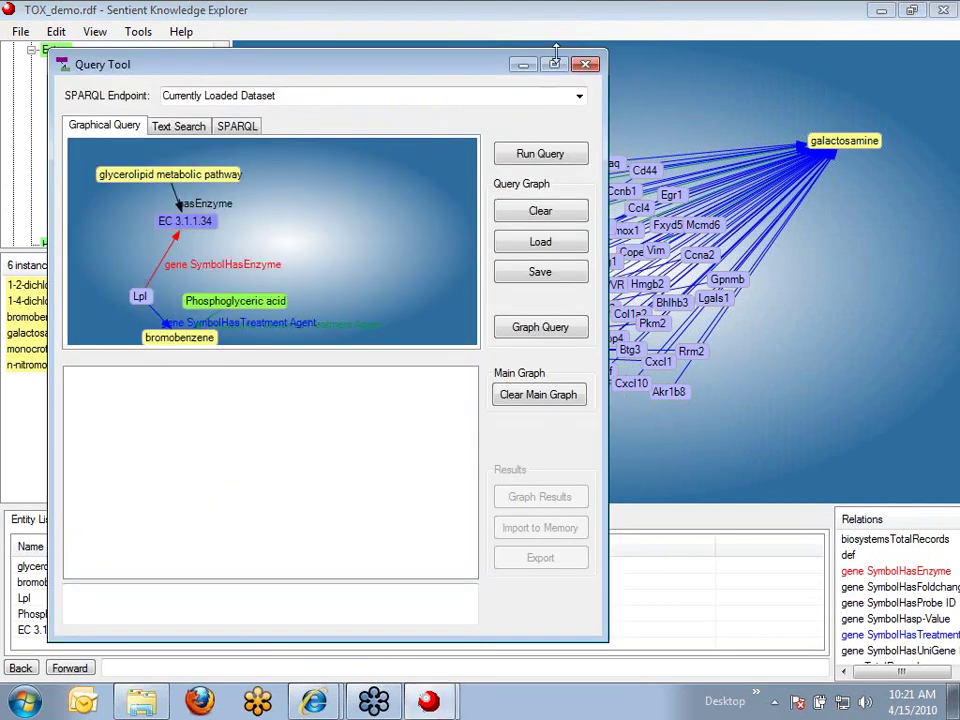
Step: Maximize the Query Tool and spread the Lpl, Phosphoglyceric acid and bromobenzene nodes apart so their relation labels are readable
click(554, 64)
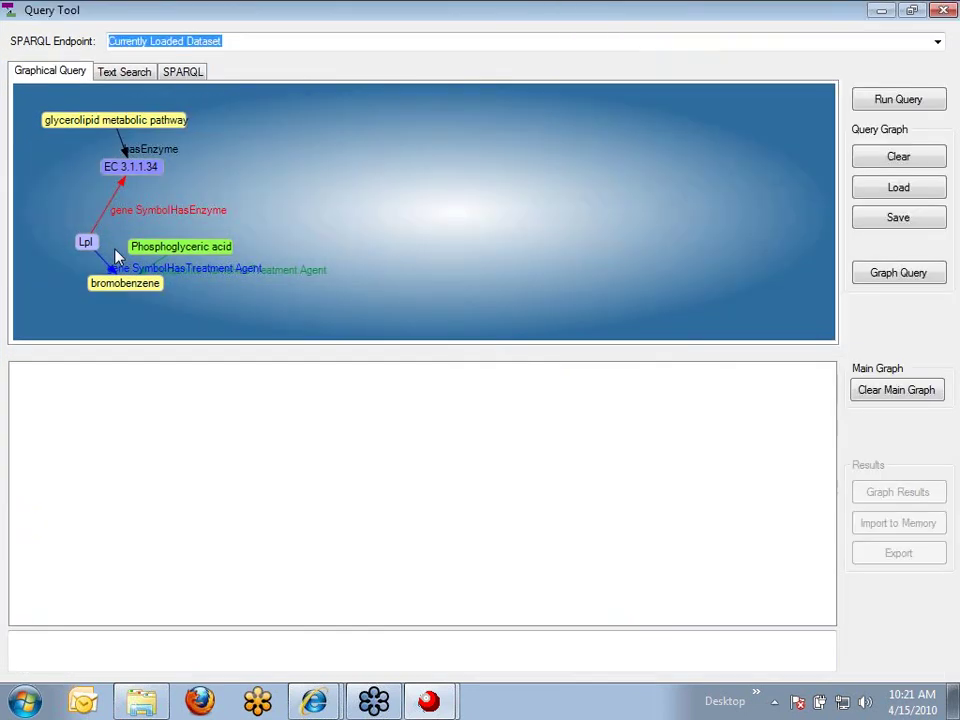
drag(86, 242, 130, 214)
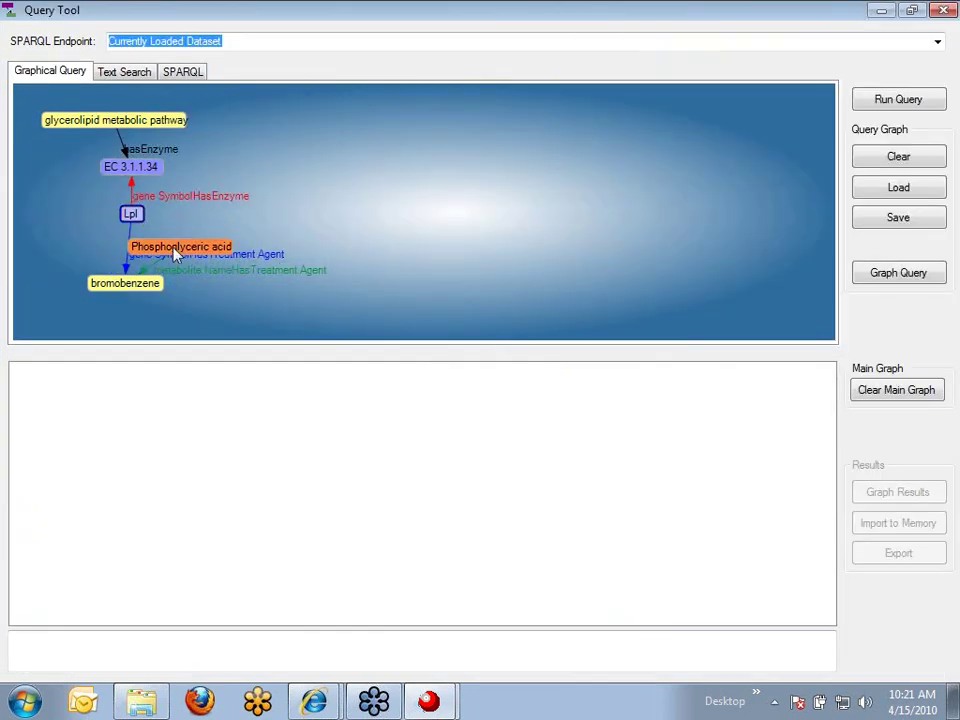
drag(155, 277, 309, 300)
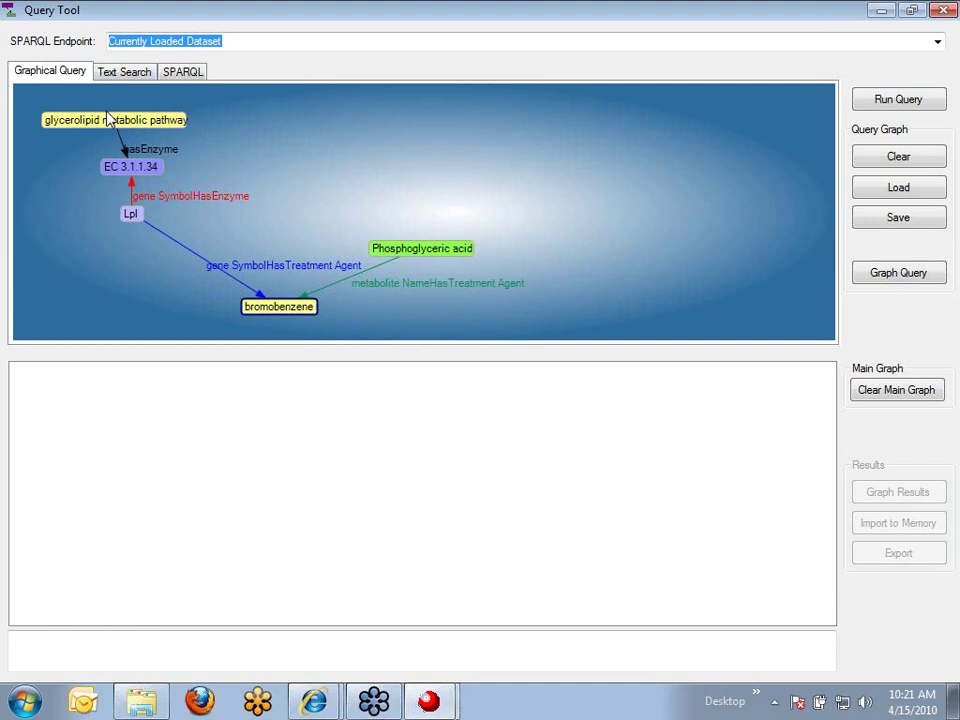
Step: Turn the glycerolipid metabolic pathway node into a variable named FUNCTION
right_click(108, 118)
click(125, 131)
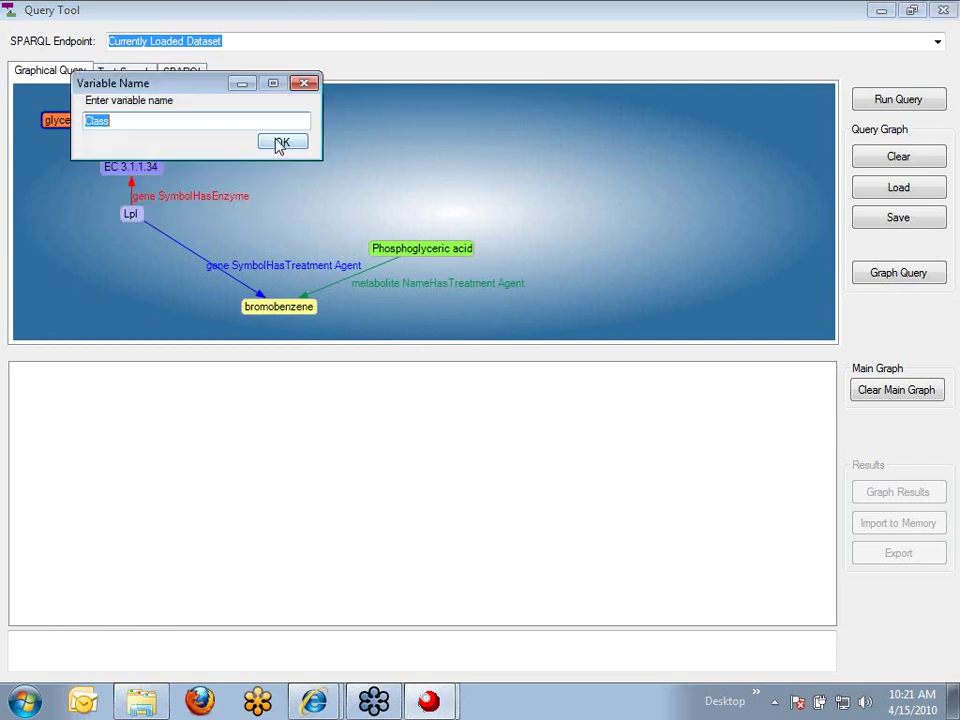
text(FUNCTION)
click(280, 143)
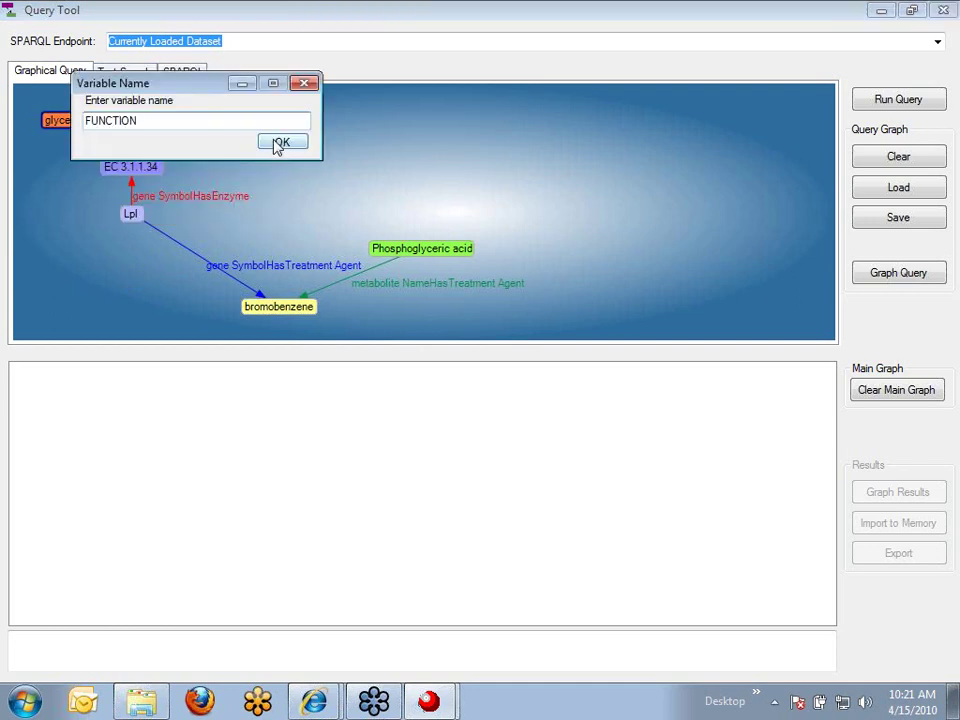
Step: Turn EC 3.1.1.34 into the variable Enzyme and Lpl into the variable Gene_Symbol, and run the query
right_click(157, 180)
click(163, 186)
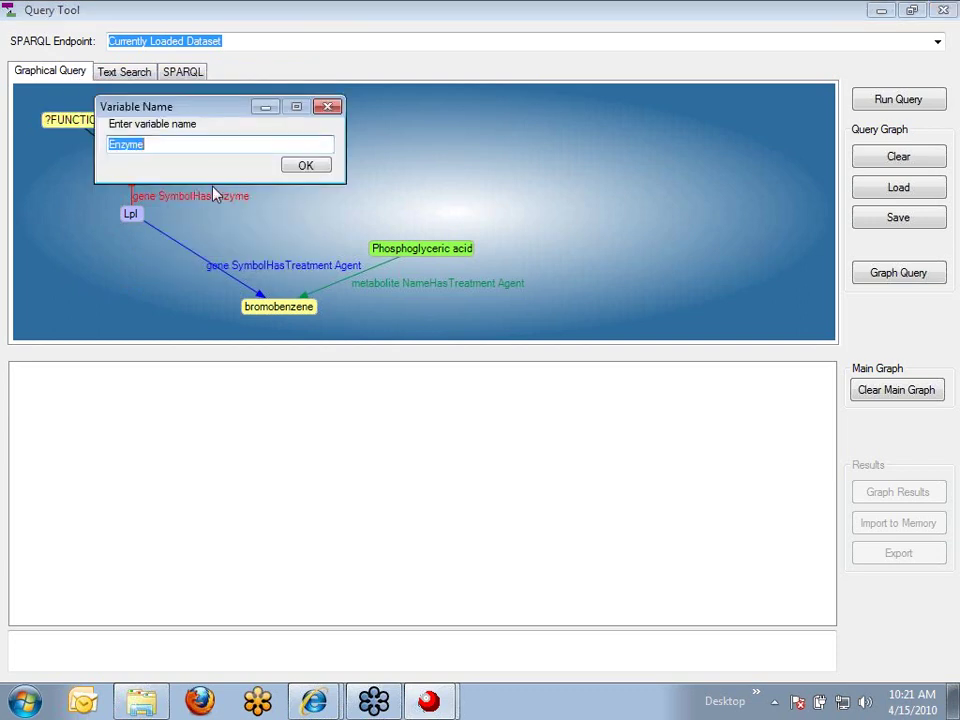
click(287, 172)
right_click(143, 216)
click(180, 230)
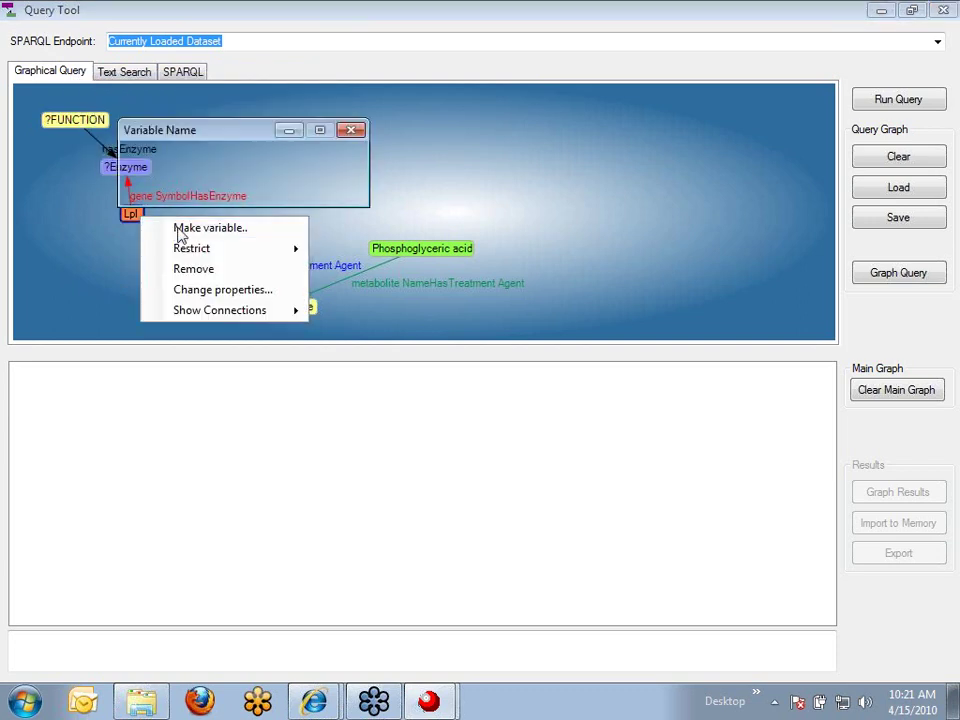
click(326, 190)
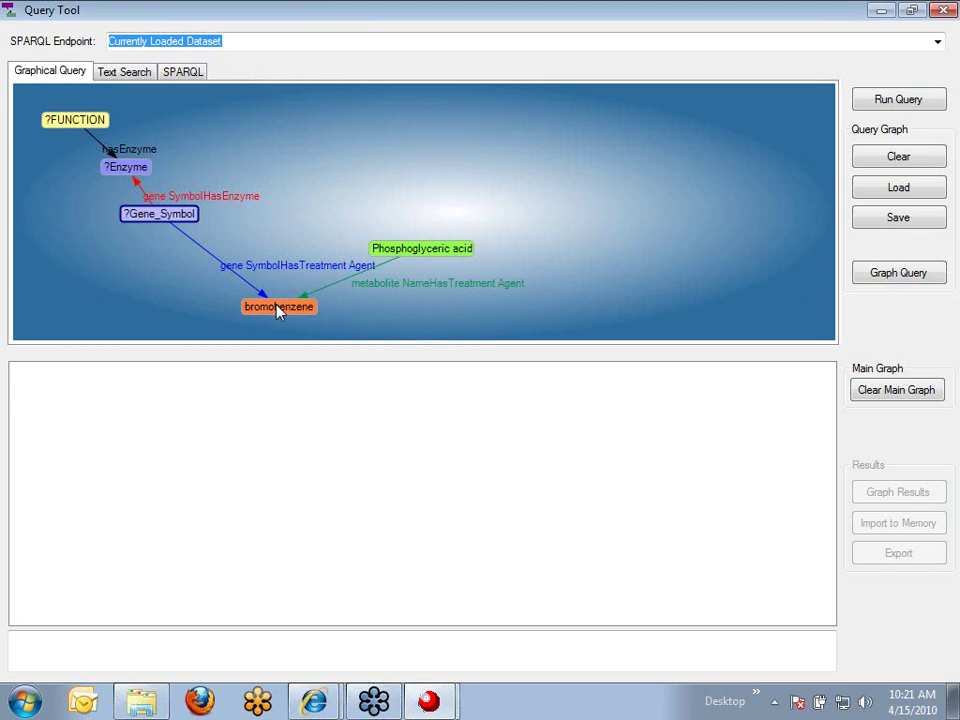
click(912, 105)
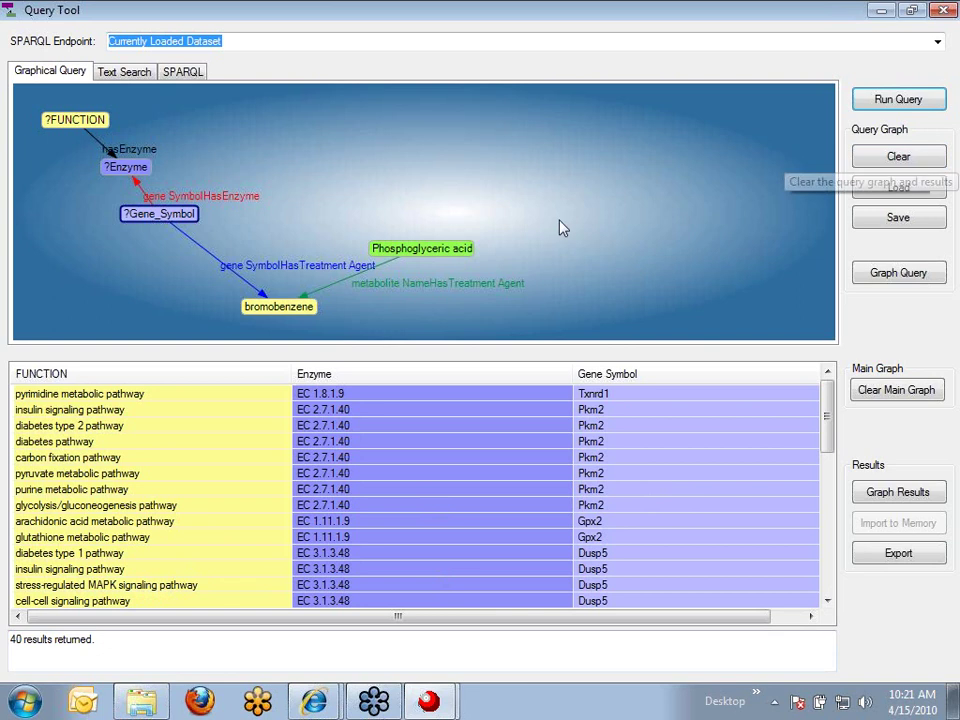
Step: Turn the bromobenzene node of the pathway query into a variable named Treatment_Agent and rerun the query
right_click(268, 314)
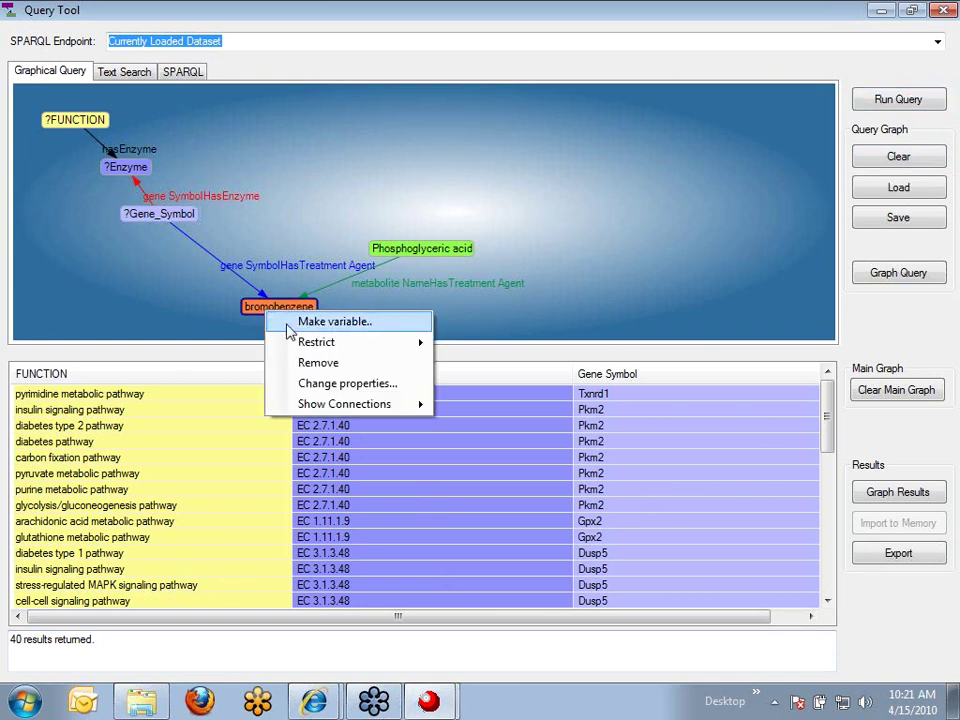
click(334, 321)
click(354, 212)
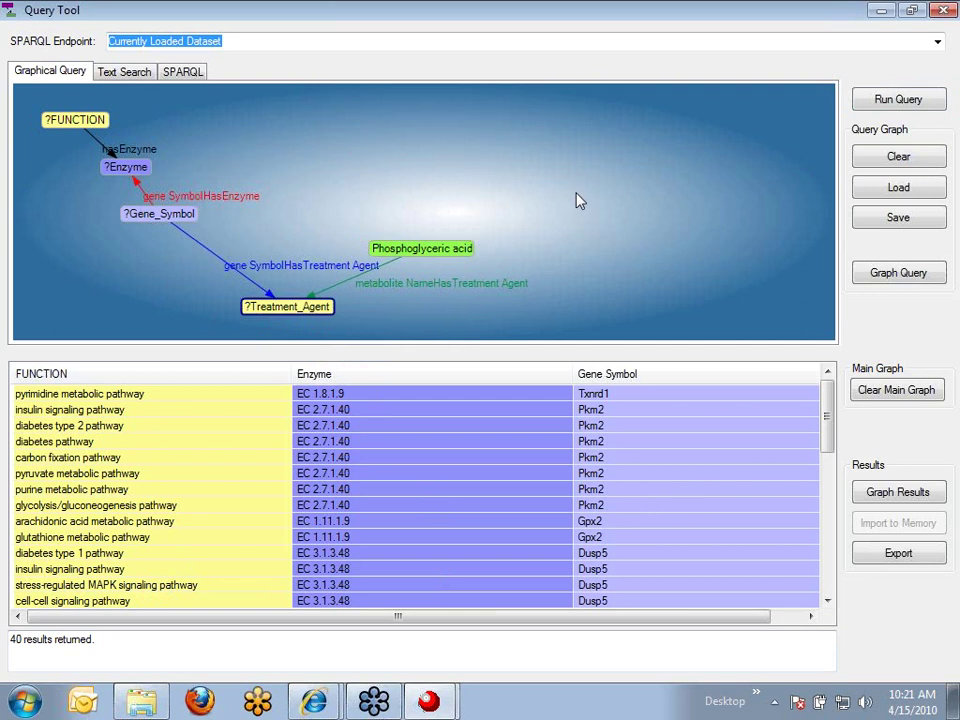
click(881, 104)
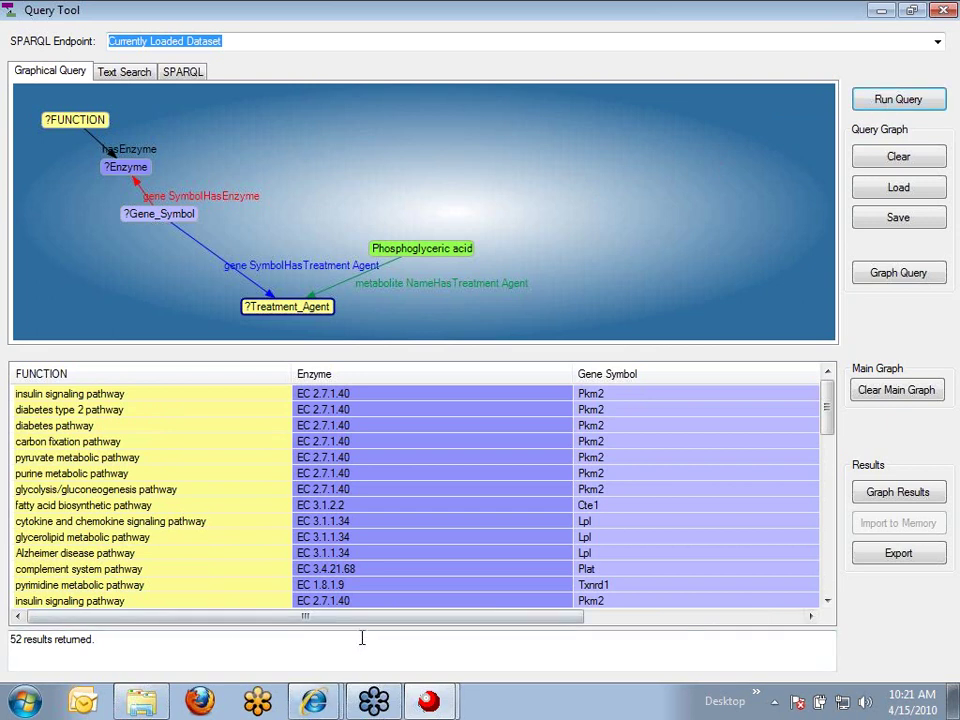
Step: Examine the Treatment Agent column of the results and the SPARQL text generated for the four-variable query
drag(363, 622, 587, 626)
mouse_move(823, 424)
mouse_down()
mouse_move(830, 588)
mouse_move(827, 418)
mouse_up()
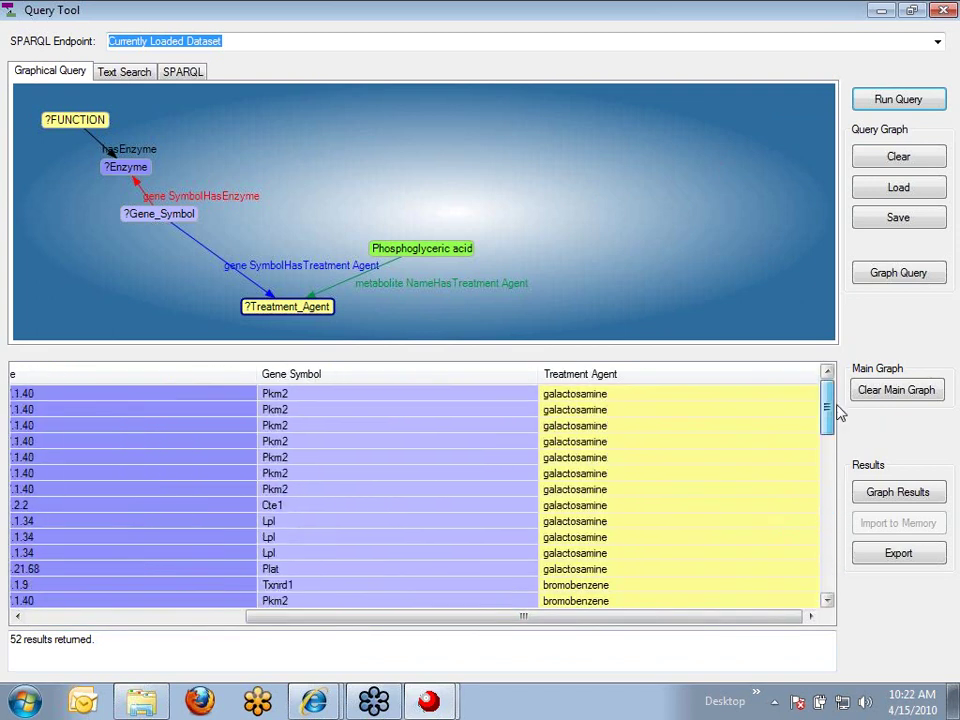
click(193, 80)
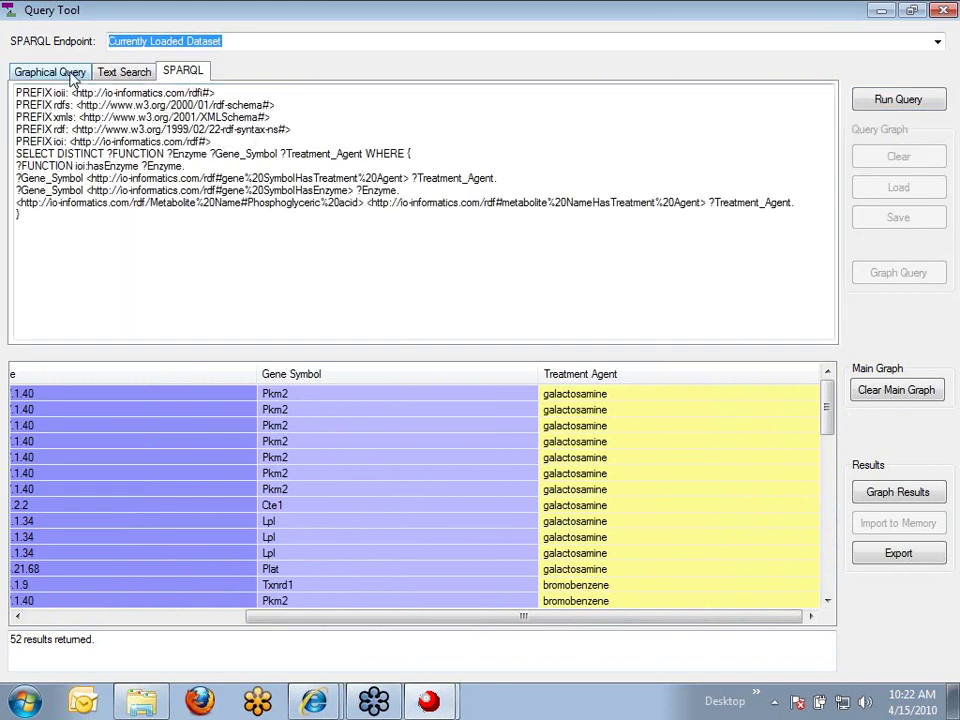
click(72, 78)
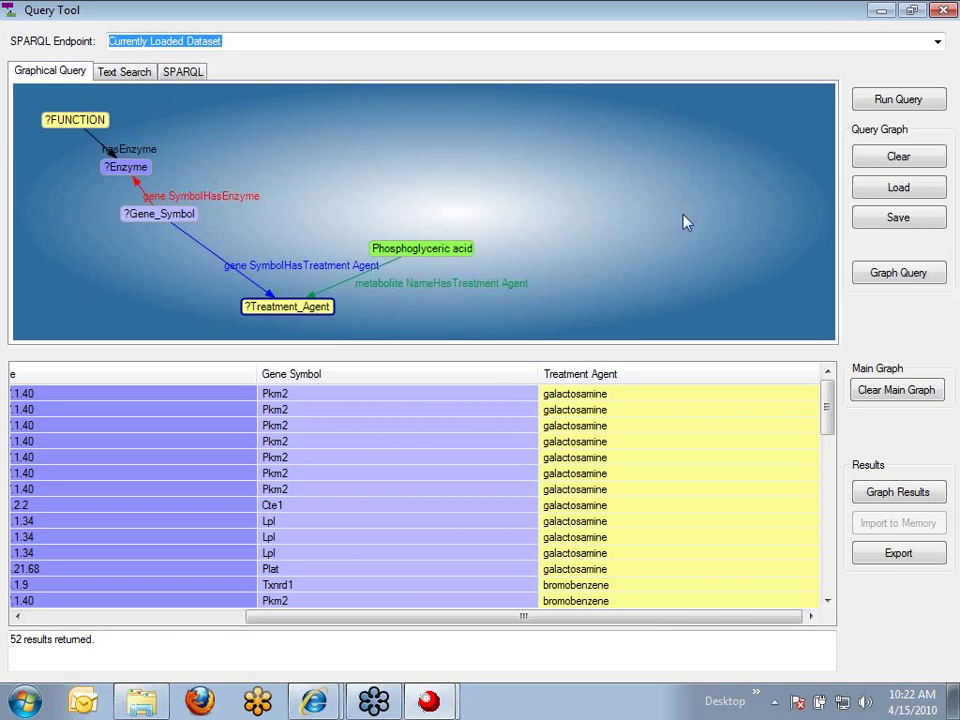
Step: Clear the query graph, load the saved query TOX5gene3metabBMs_Dose, and enlarge the graph area to show all its nodes
click(885, 162)
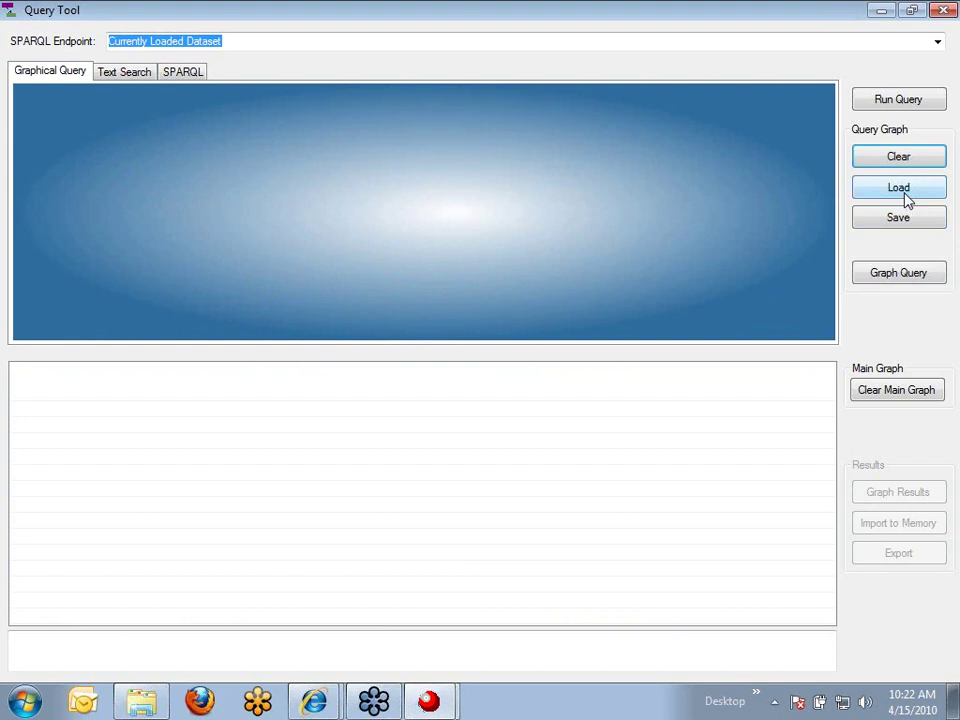
click(905, 196)
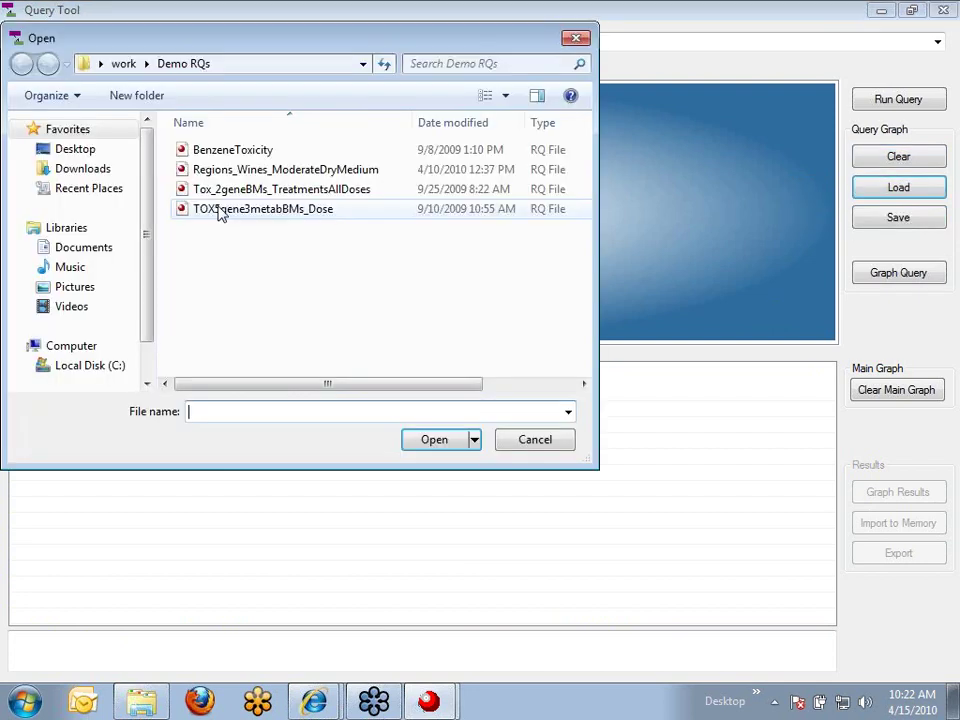
click(225, 212)
double_click(225, 212)
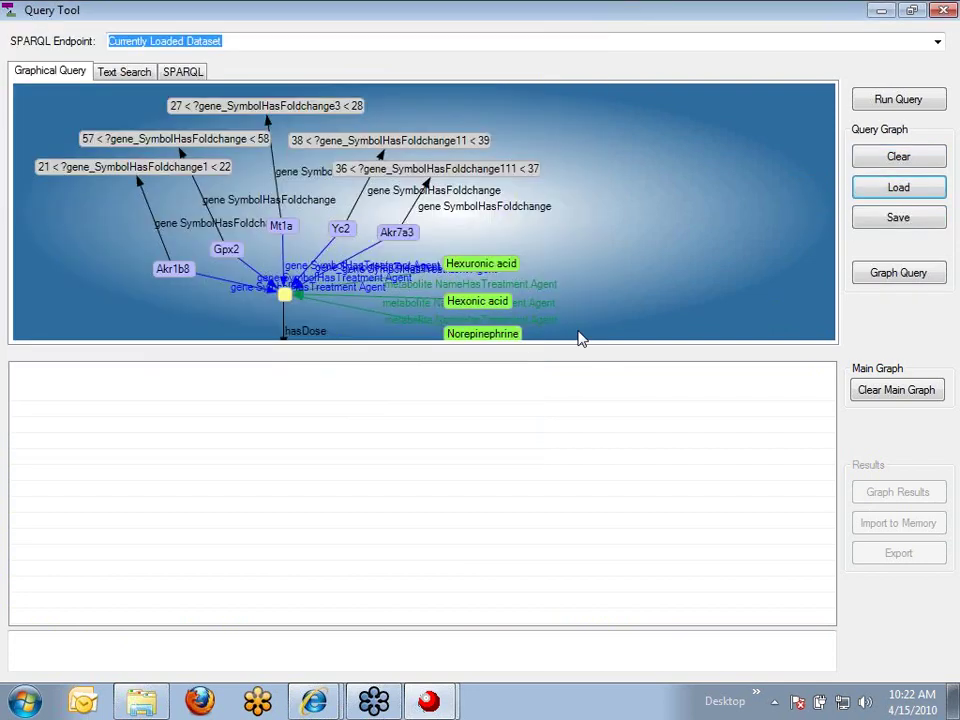
drag(776, 349, 765, 456)
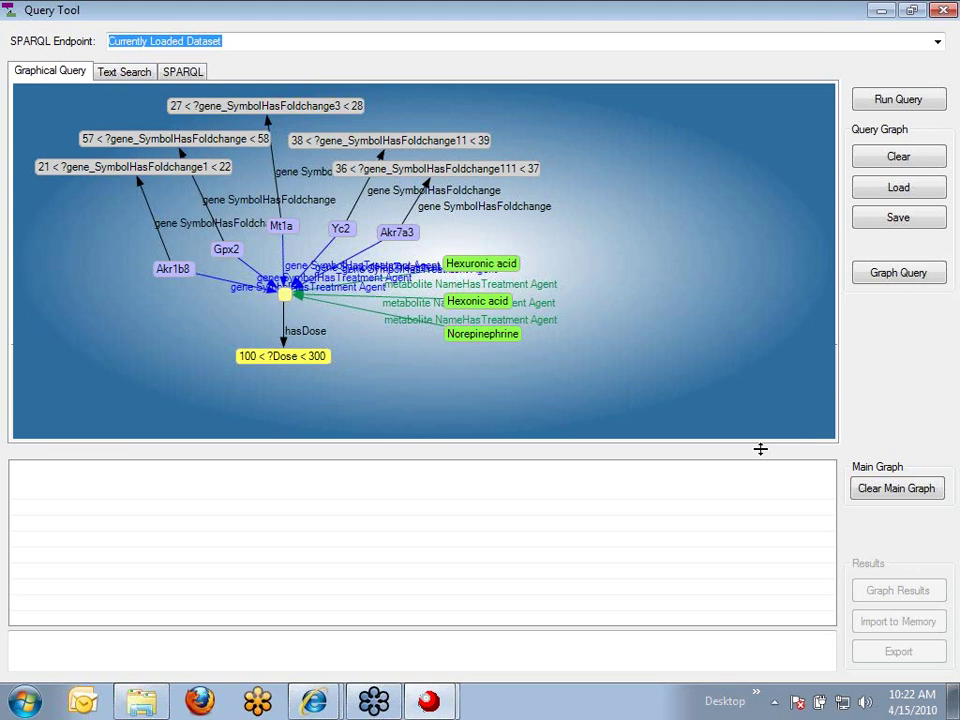
Step: Examine the restriction options offered for the Akr7a3 gene node in the query graph
click(406, 232)
right_click(405, 232)
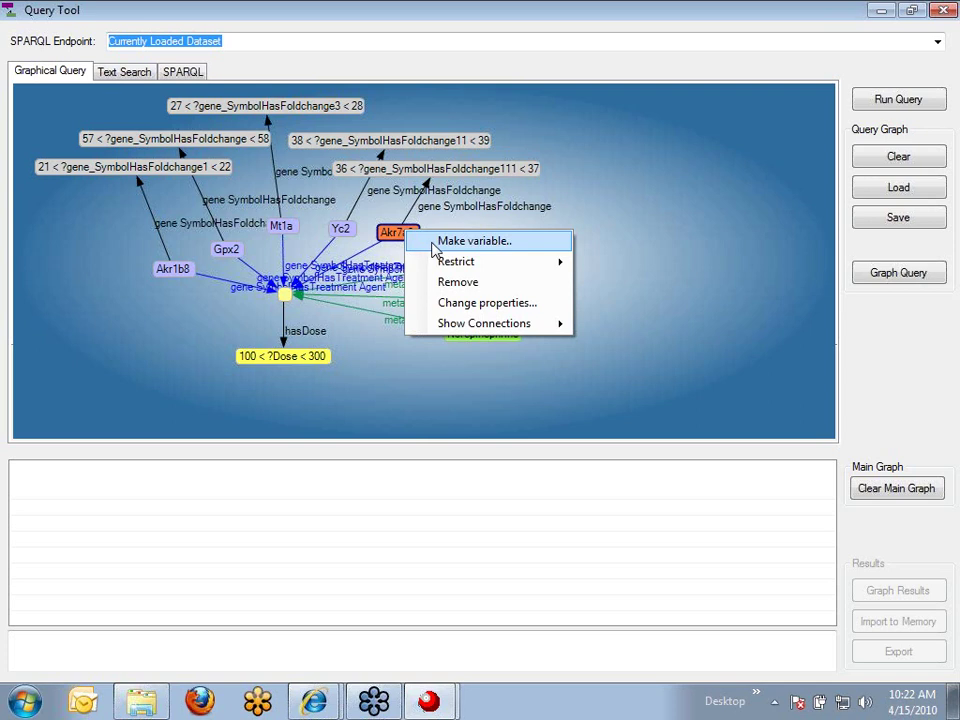
mouse_move(440, 268)
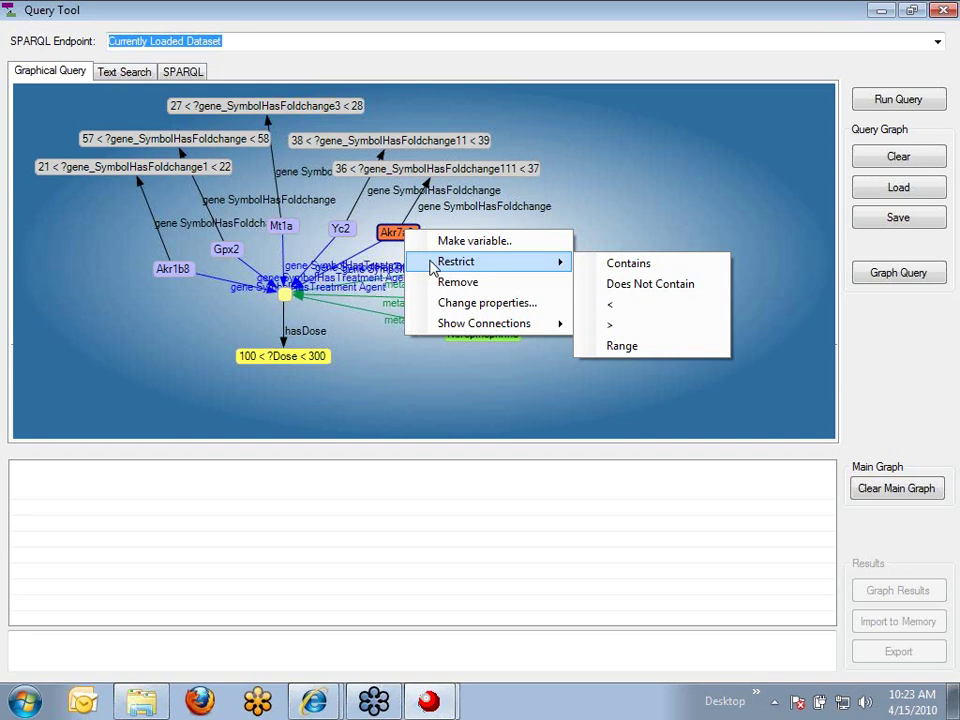
click(516, 384)
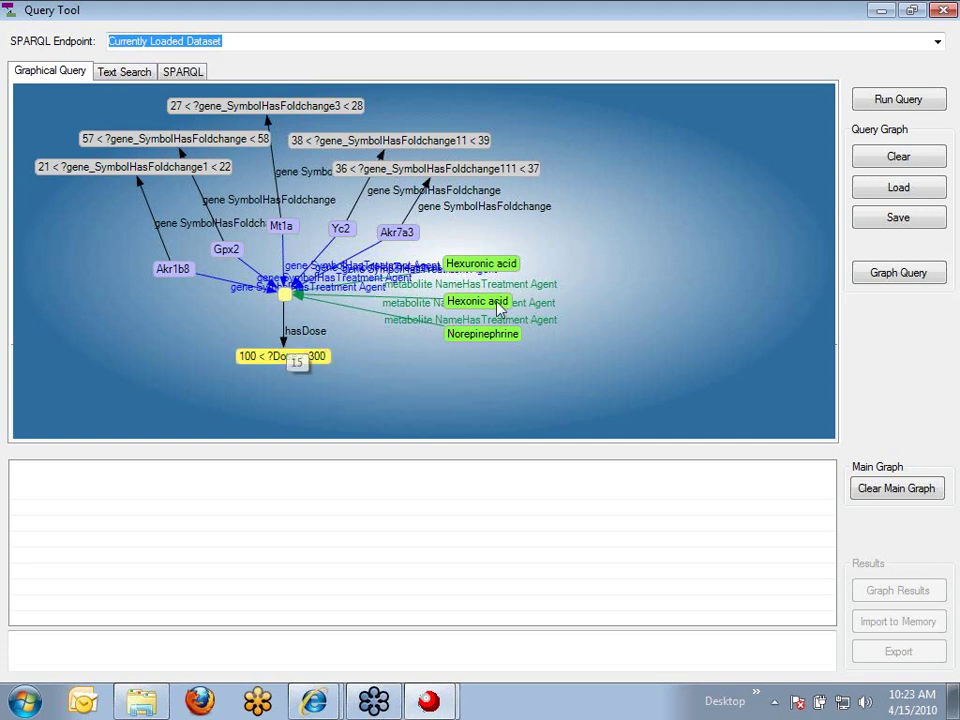
Step: Run the loaded toxicity query and look through the treatment agent, dose and gene fold-change columns of its results
click(916, 104)
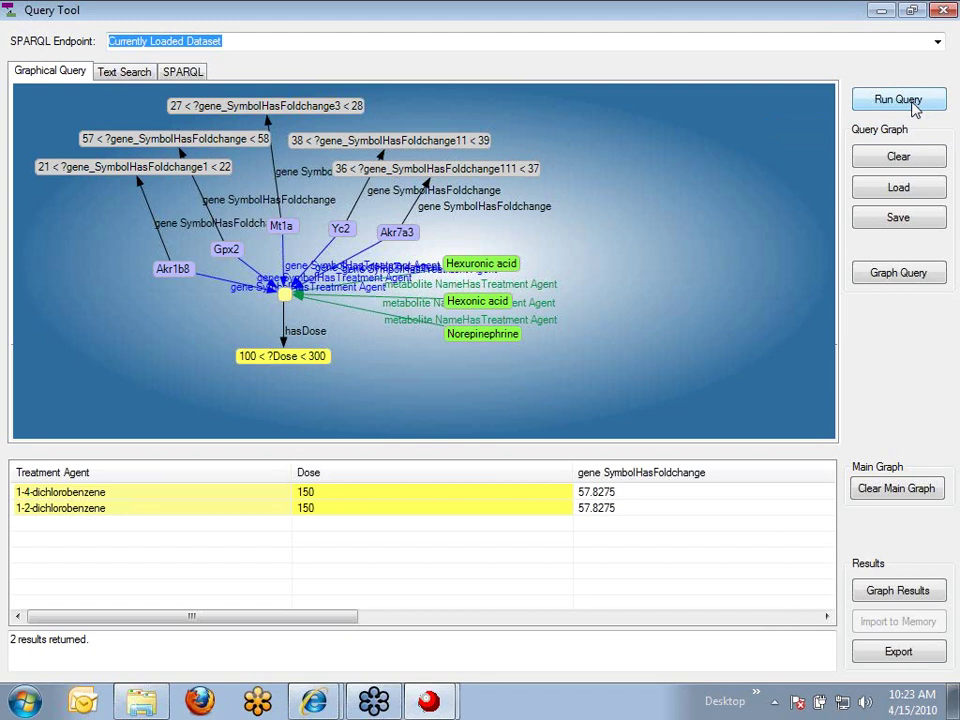
drag(288, 621, 519, 630)
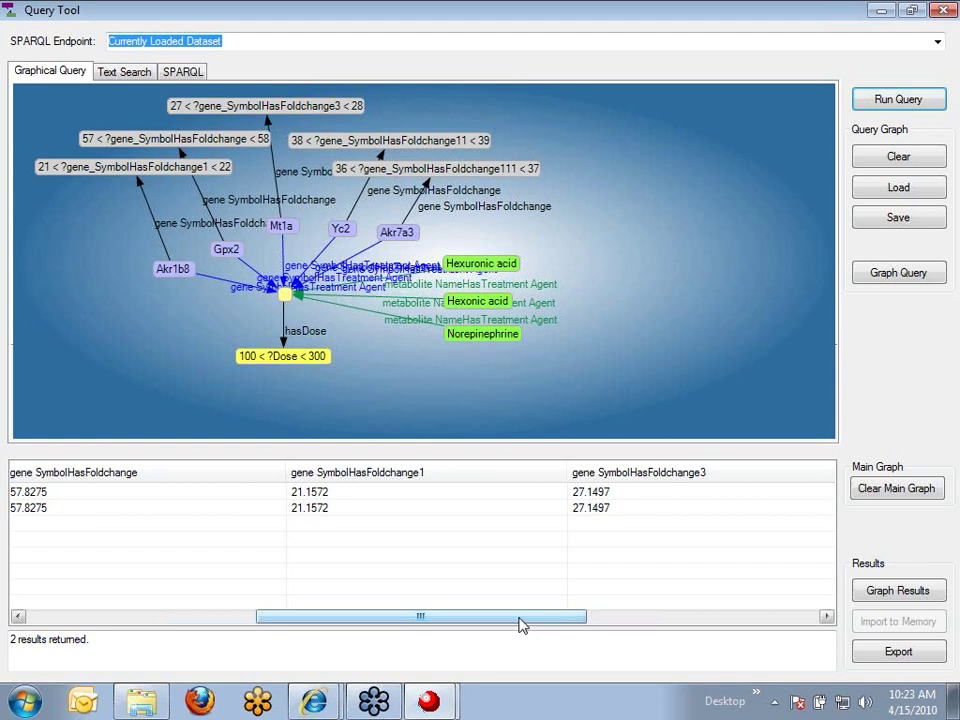
drag(519, 630, 291, 634)
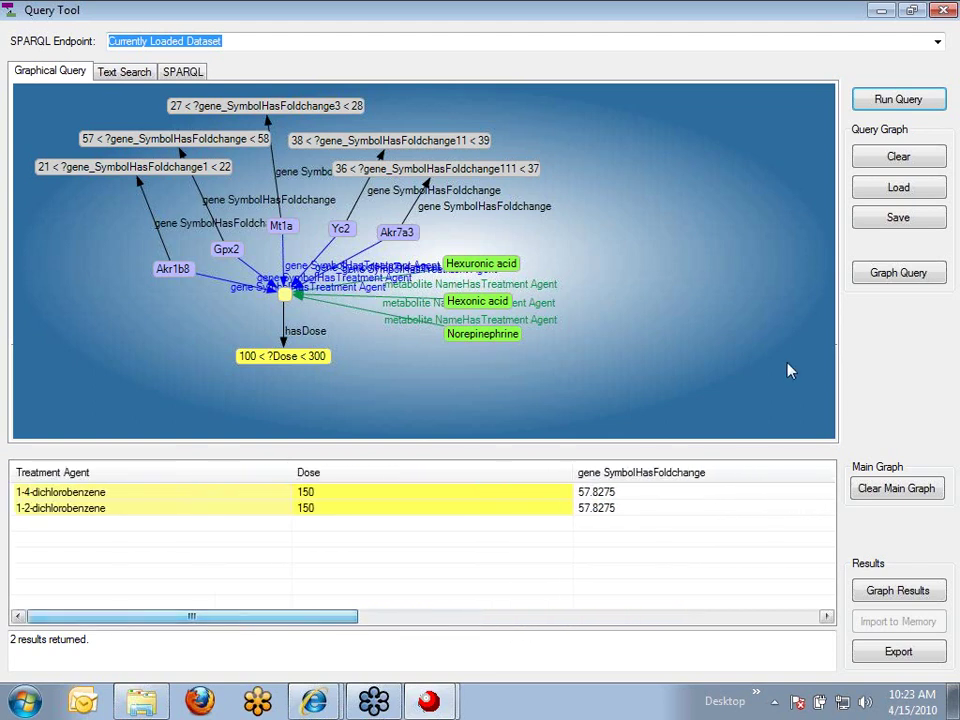
Step: View the SPARQL text generated for the loaded query, and switch to the IO Informatics website in Internet Explorer
click(195, 73)
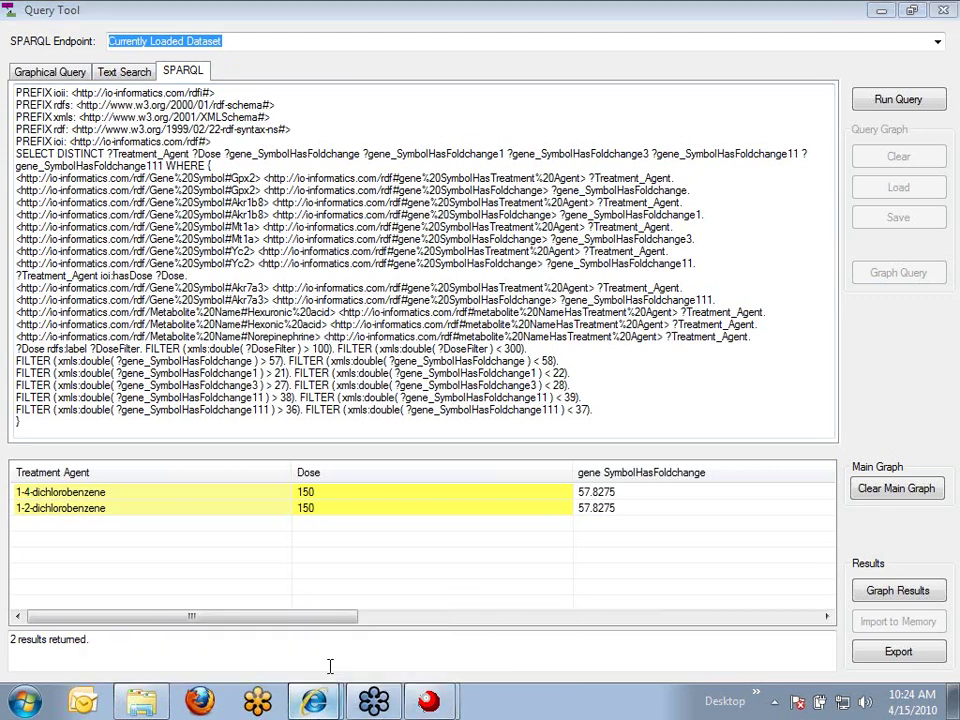
key(alt+Tab)
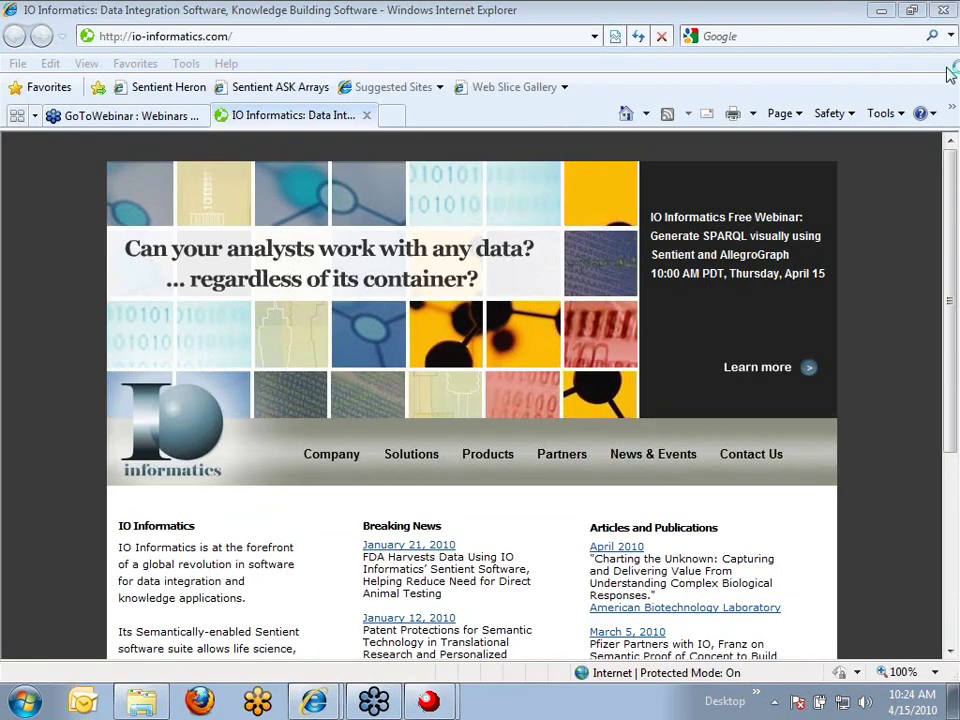